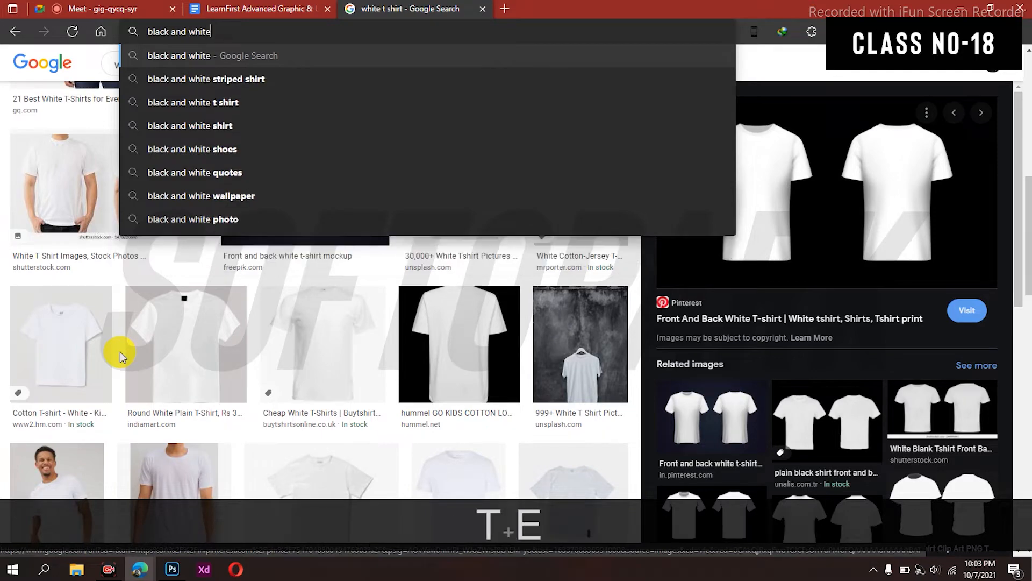
Search Google for "black and white image" and browse the image results.
{"action": "key", "text": "Return"}
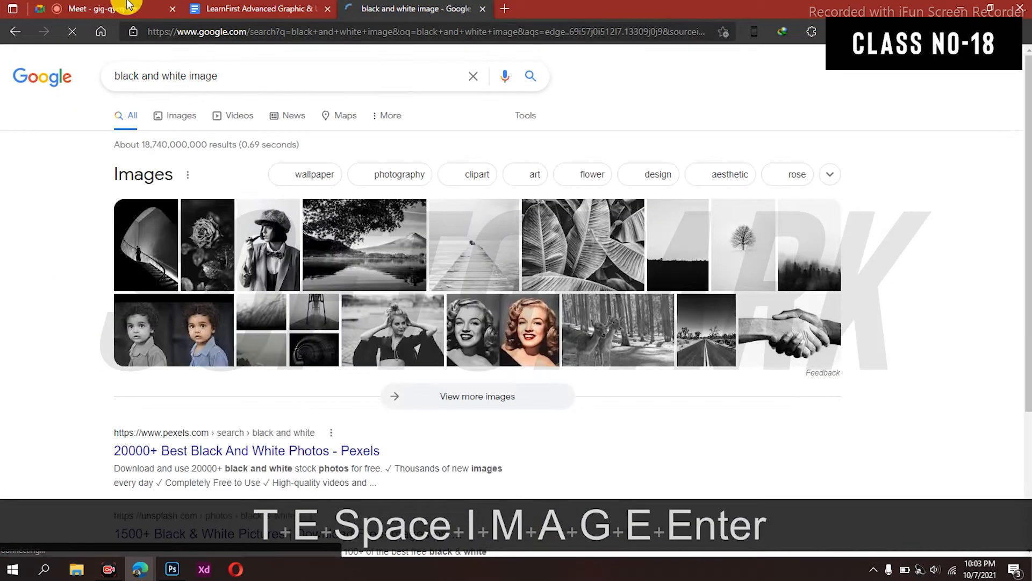
{"action": "left_click", "coordinate": [183, 114]}
{"action": "scroll", "coordinate": [536, 290], "scroll_direction": "down", "scroll_amount": 1}
{"action": "scroll", "coordinate": [536, 290], "scroll_direction": "down", "scroll_amount": 5}
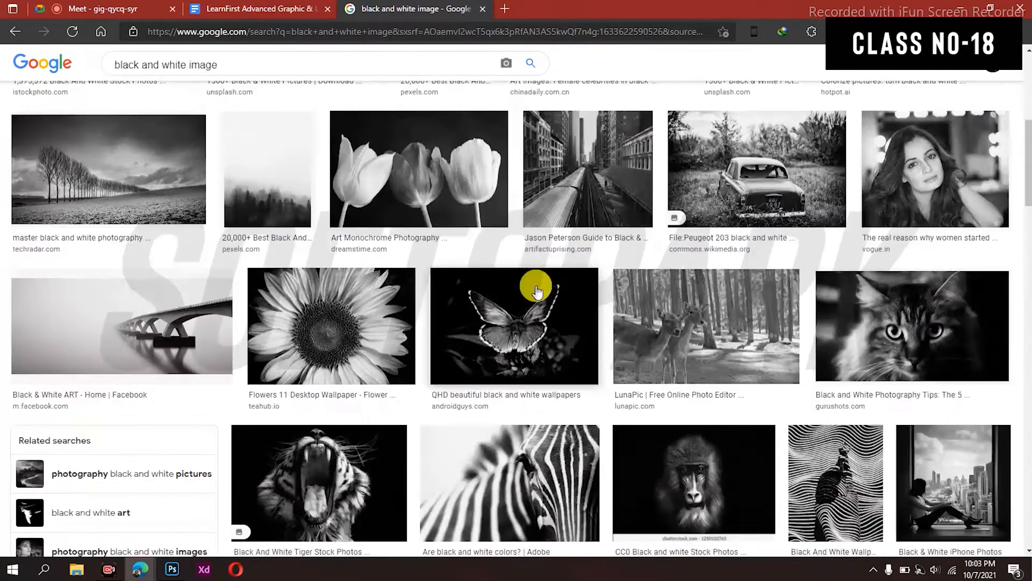
Open the full-size photo of the woman sitting at the city window, save it, and close its tab.
{"action": "left_click", "coordinate": [592, 301]}
{"action": "left_click", "coordinate": [811, 223]}
{"action": "left_click", "coordinate": [576, 8]}
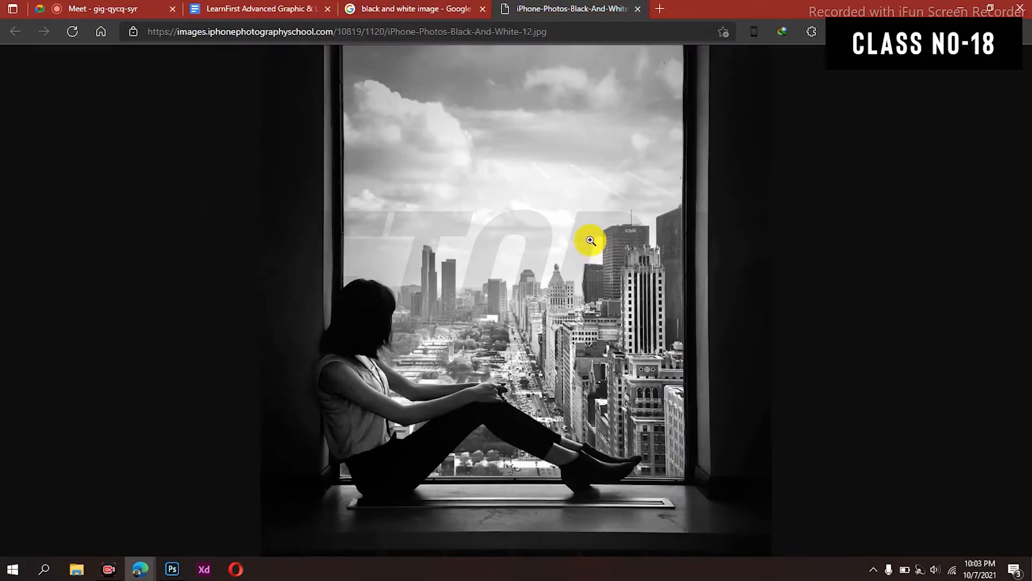
{"action": "key", "text": "Return"}
{"action": "left_click", "coordinate": [637, 9]}
Find the black and white barn photo in the results and save it as photoshop-initial-black-white-conversion.jpg.
{"action": "scroll", "coordinate": [484, 269], "scroll_direction": "down", "scroll_amount": 3}
{"action": "left_click", "coordinate": [374, 291]}
{"action": "right_click", "coordinate": [753, 166]}
{"action": "left_click", "coordinate": [808, 397]}
{"action": "left_click", "coordinate": [408, 8]}
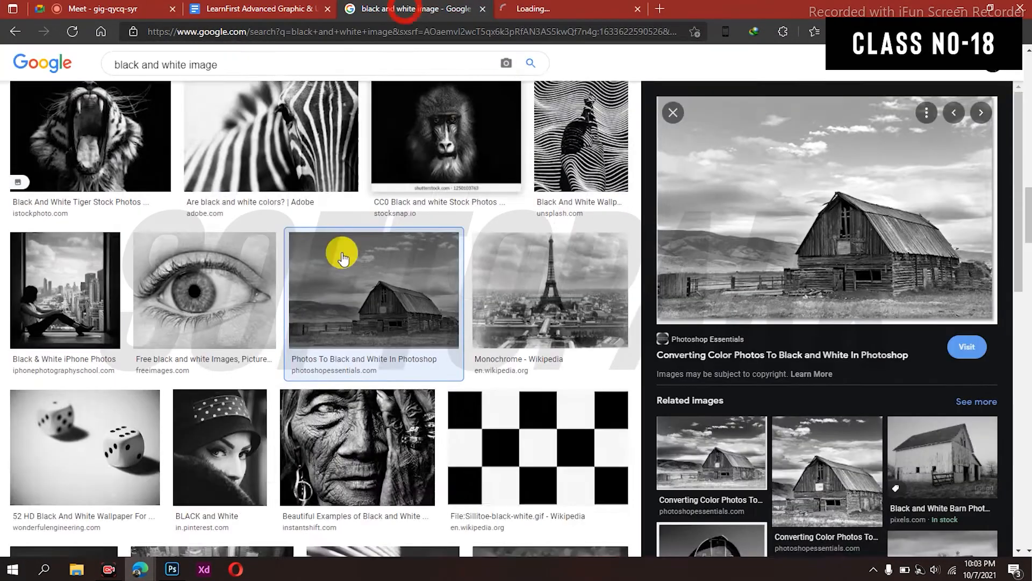
{"action": "scroll", "coordinate": [344, 322], "scroll_direction": "up", "scroll_amount": 12}
{"action": "left_click", "coordinate": [553, 9]}
{"action": "left_click", "coordinate": [637, 9]}
{"action": "right_click", "coordinate": [801, 242]}
{"action": "left_click", "coordinate": [844, 328]}
{"action": "key", "text": "Return"}
Find the black and white portrait of the smiling man in glasses further down the results and open its preview.
{"action": "scroll", "coordinate": [376, 323], "scroll_direction": "up", "scroll_amount": 5}
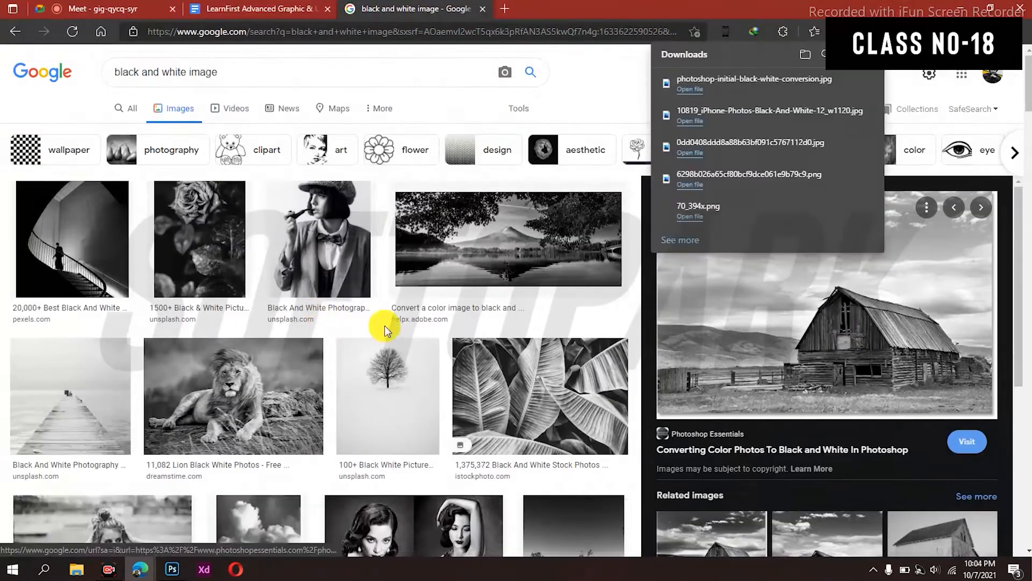
{"action": "scroll", "coordinate": [330, 315], "scroll_direction": "down", "scroll_amount": 12}
{"action": "scroll", "coordinate": [327, 319], "scroll_direction": "down", "scroll_amount": 20}
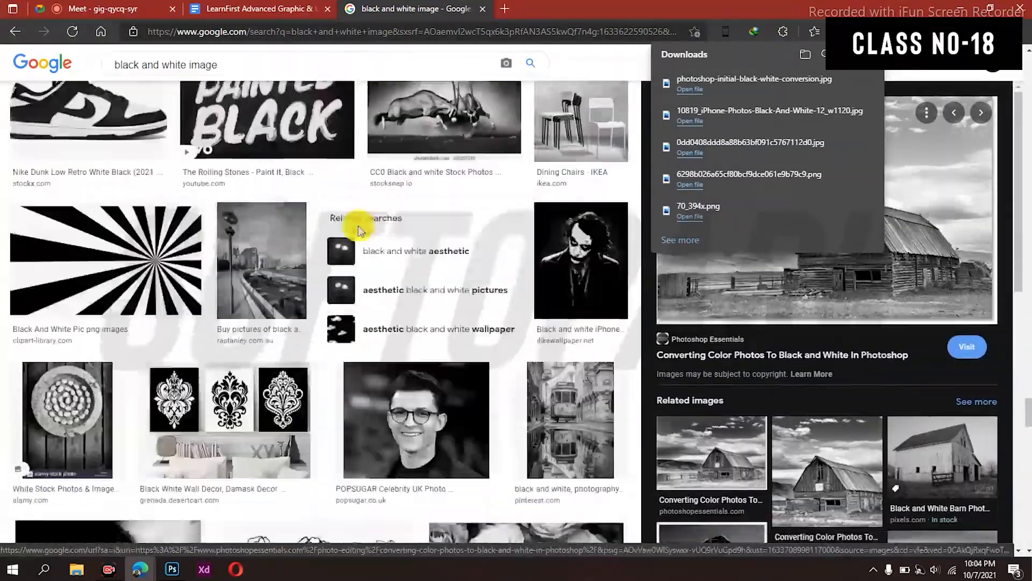
{"action": "scroll", "coordinate": [359, 230], "scroll_direction": "down", "scroll_amount": 4}
{"action": "left_click", "coordinate": [417, 204]}
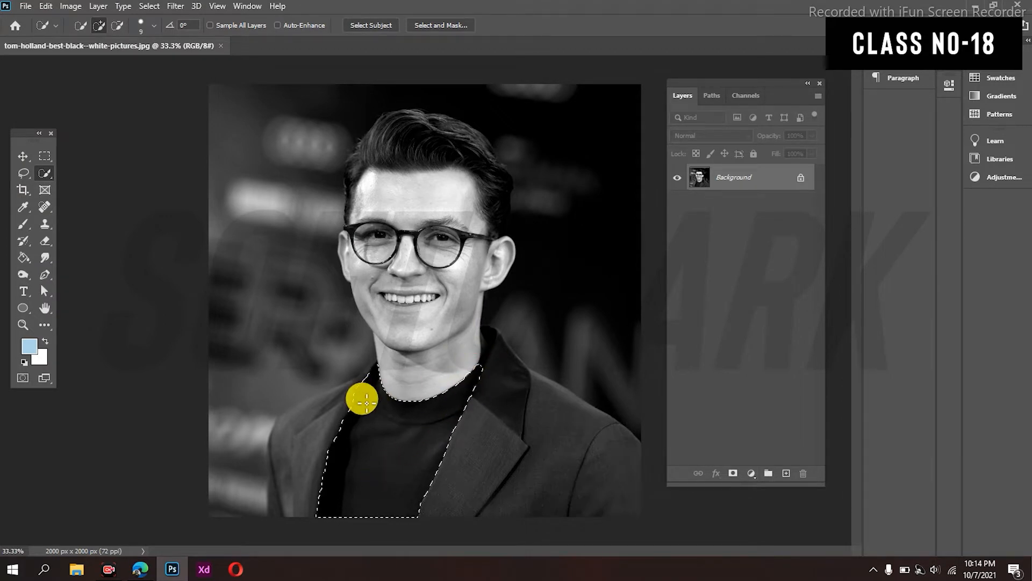
Refine the Quick Selection of the man's shirt by subtracting the jacket collar beside his neck.
{"action": "scroll", "coordinate": [466, 379], "scroll_direction": "up", "scroll_amount": 2}
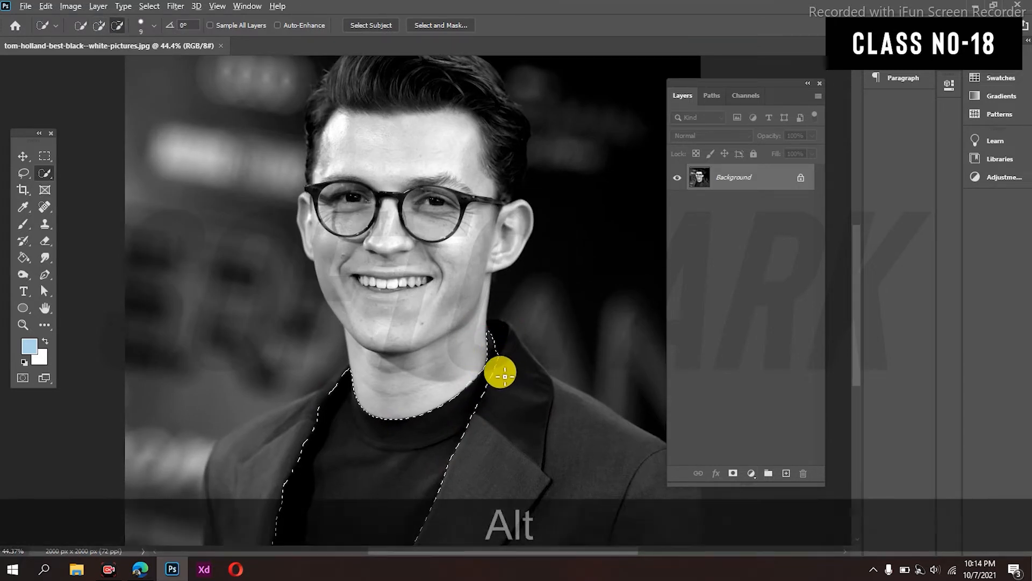
{"action": "mouse_move", "coordinate": [500, 346]}
{"action": "left_mouse_down"}
{"action": "mouse_move", "coordinate": [507, 380]}
{"action": "mouse_move", "coordinate": [502, 360]}
{"action": "left_mouse_up"}
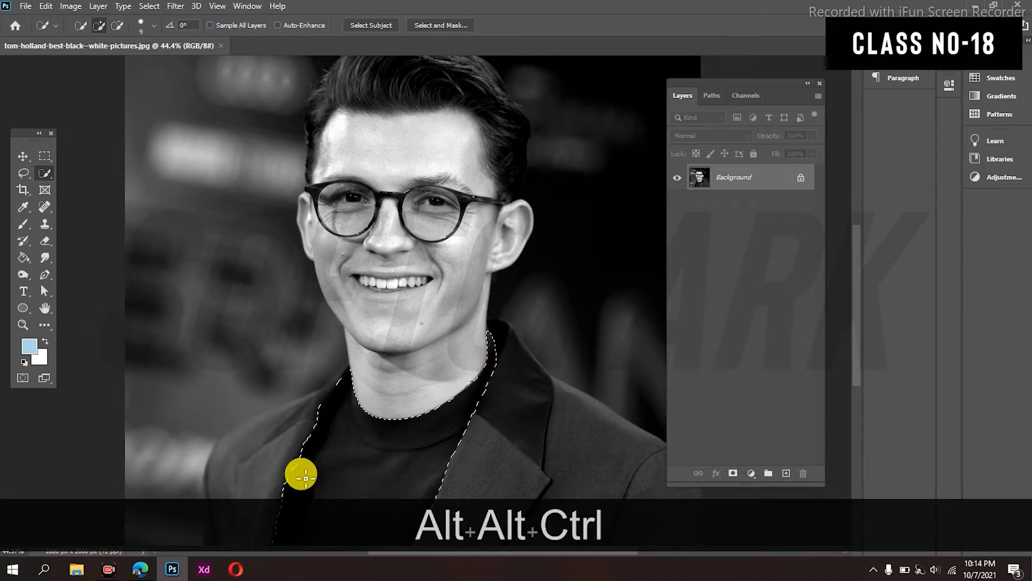
{"action": "scroll", "coordinate": [301, 473], "scroll_direction": "down", "scroll_amount": 4}
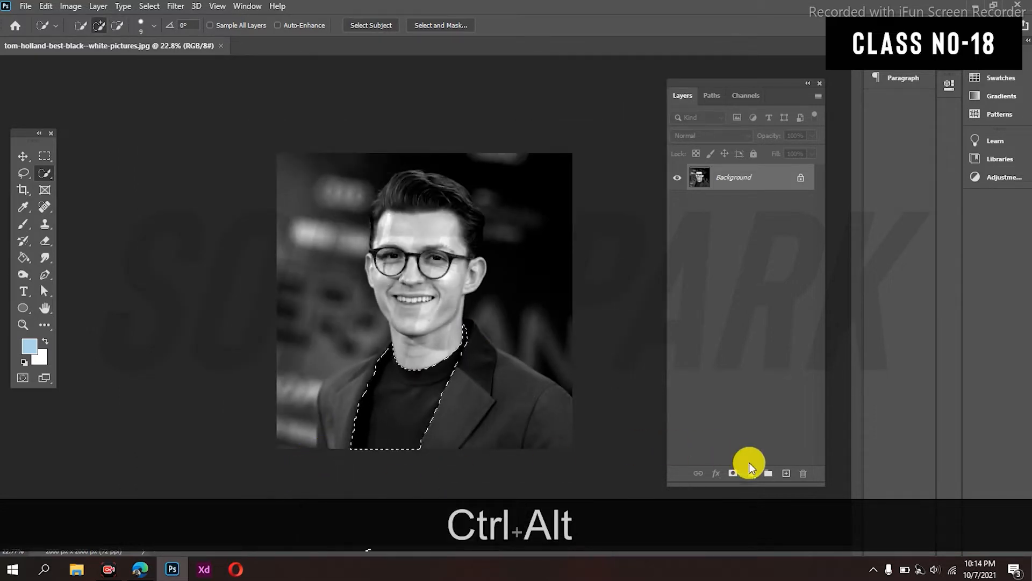
Add a green #359500 solid color fill over the selected shirt and set its blend mode to Soft Light.
{"action": "left_click", "coordinate": [750, 471]}
{"action": "left_click", "coordinate": [752, 249]}
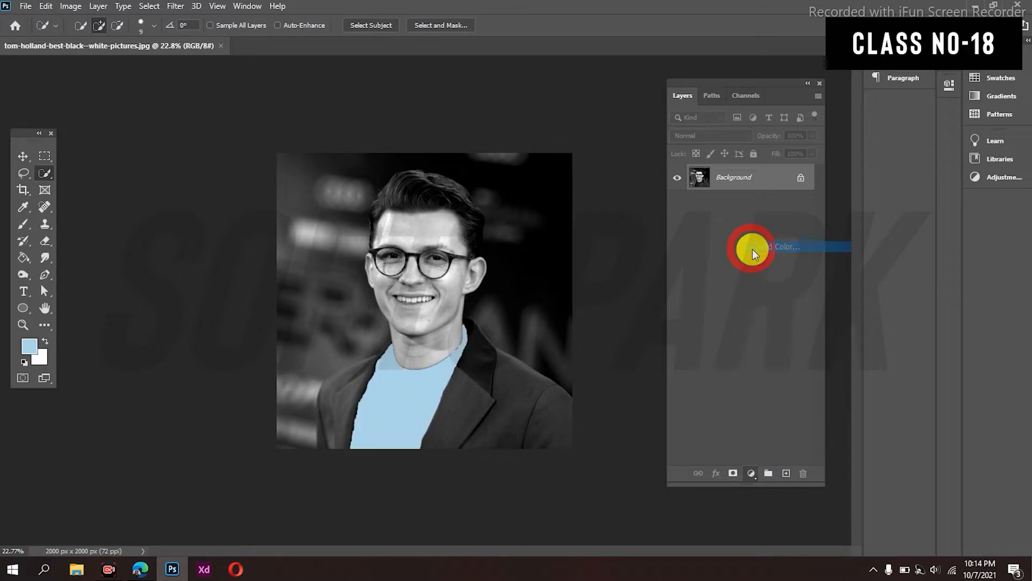
{"action": "left_click_drag", "start_coordinate": [876, 365], "coordinate": [885, 408]}
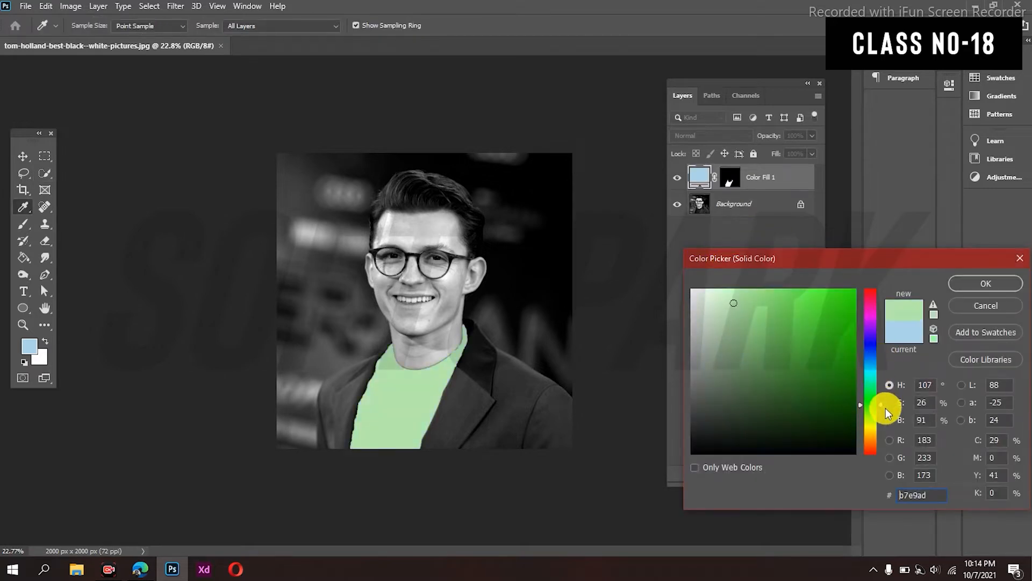
{"action": "left_click_drag", "start_coordinate": [836, 362], "coordinate": [890, 356]}
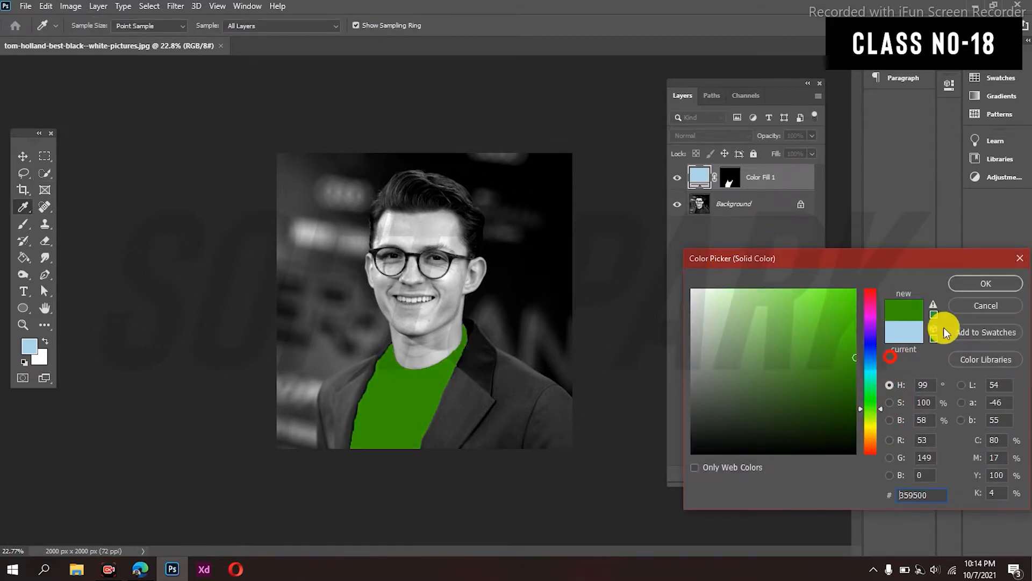
{"action": "left_click", "coordinate": [966, 286]}
{"action": "left_click", "coordinate": [715, 135]}
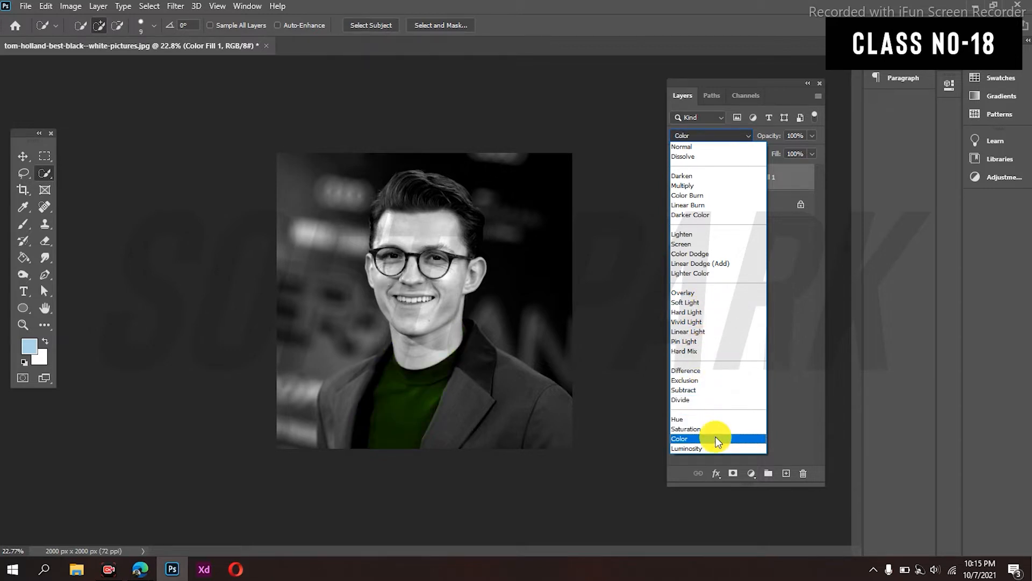
{"action": "left_click", "coordinate": [694, 303]}
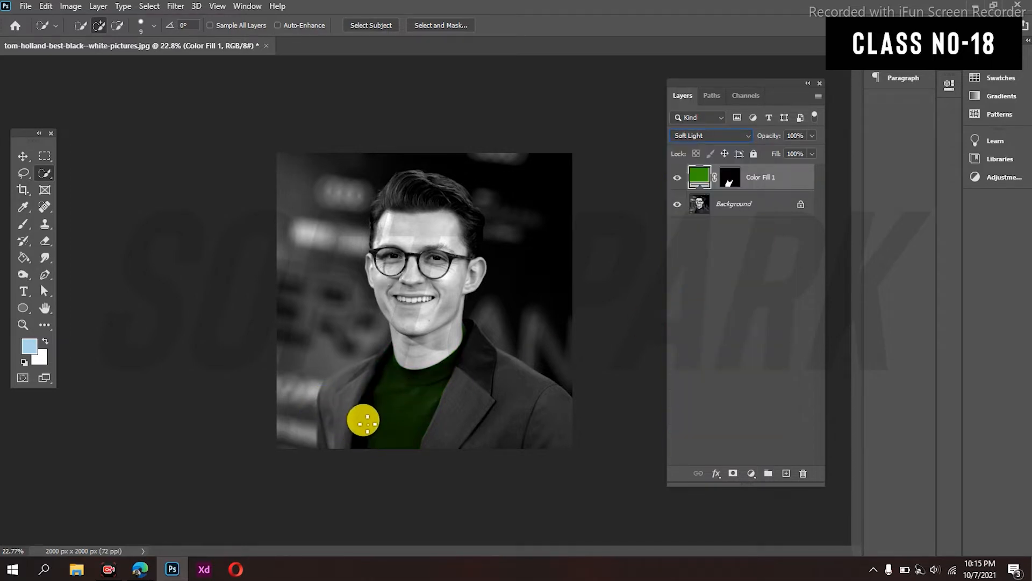
Quick-select the right-hand side of the man's jacket on the Background layer.
{"action": "left_click", "coordinate": [751, 204]}
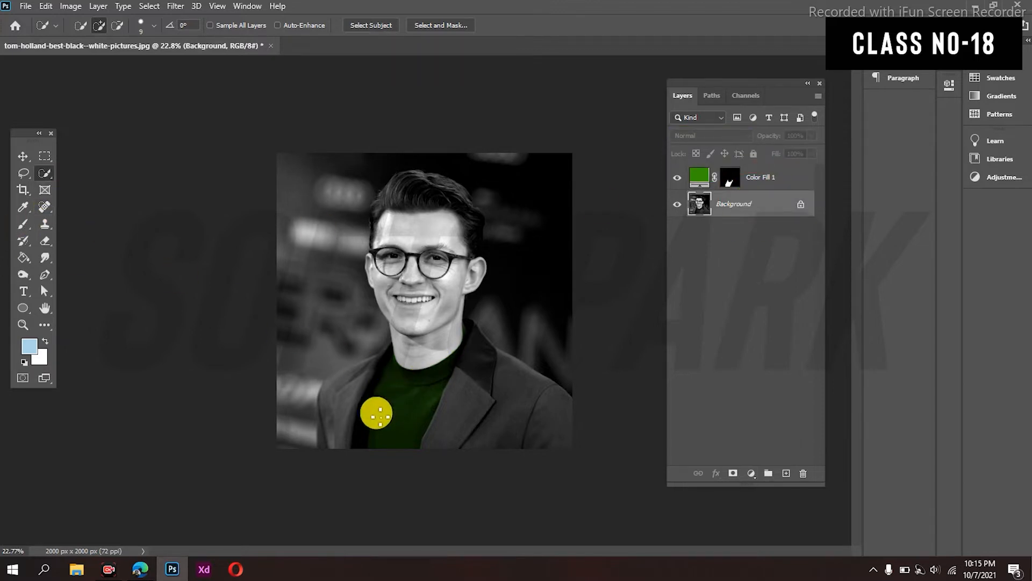
{"action": "left_click_drag", "start_coordinate": [487, 359], "coordinate": [522, 416]}
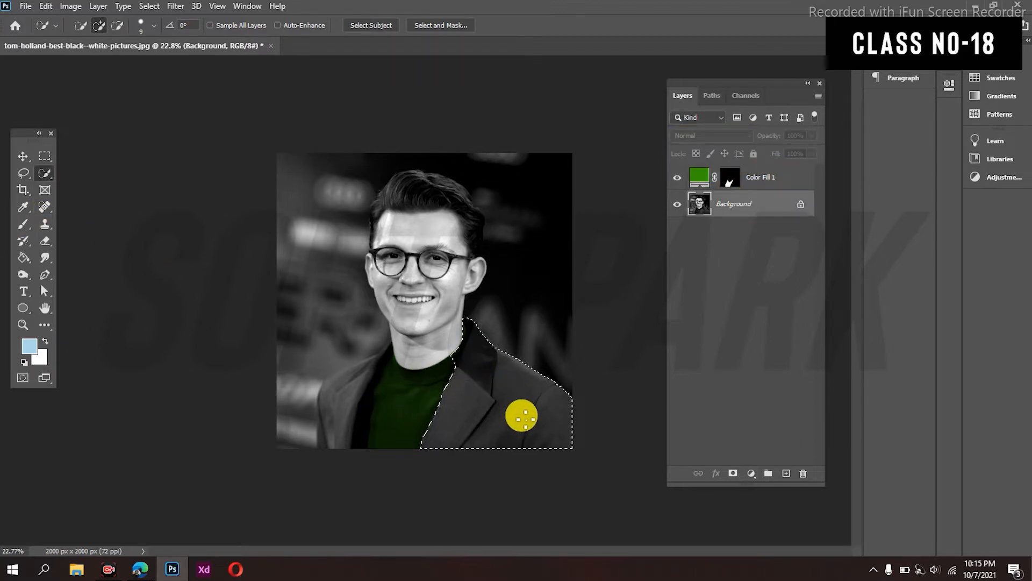
{"action": "mouse_move", "coordinate": [357, 380]}
{"action": "left_mouse_down"}
{"action": "mouse_move", "coordinate": [345, 382]}
{"action": "mouse_move", "coordinate": [329, 435]}
{"action": "left_mouse_up"}
{"action": "key", "text": "ctrl+z"}
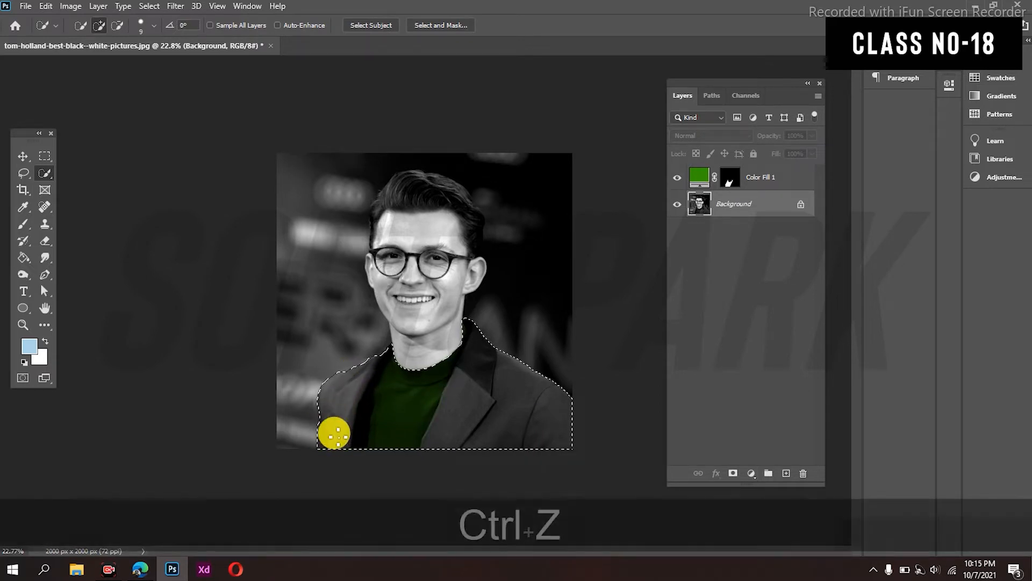
{"action": "key", "text": "ctrl+z"}
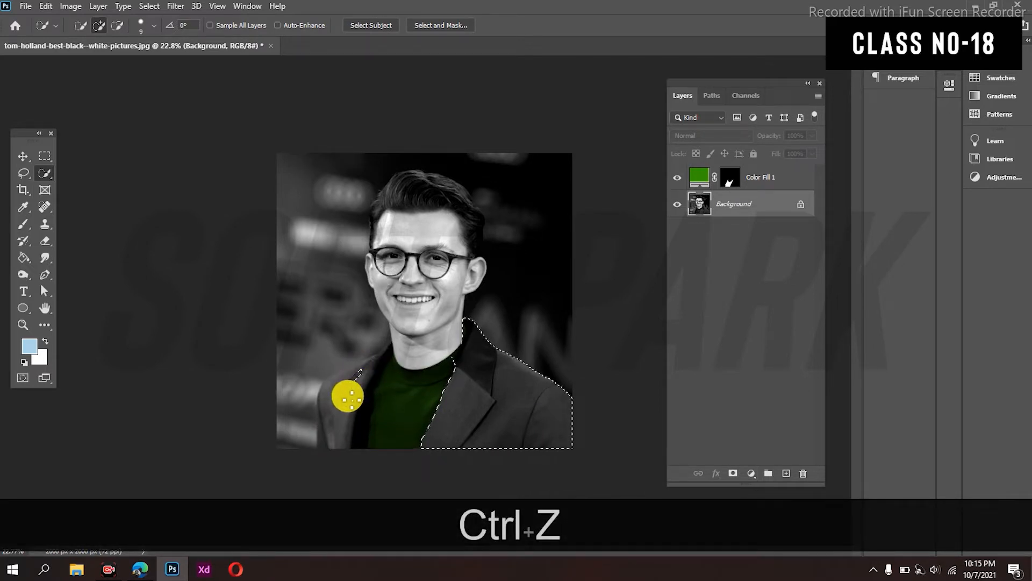
{"action": "key", "text": "ctrl+z"}
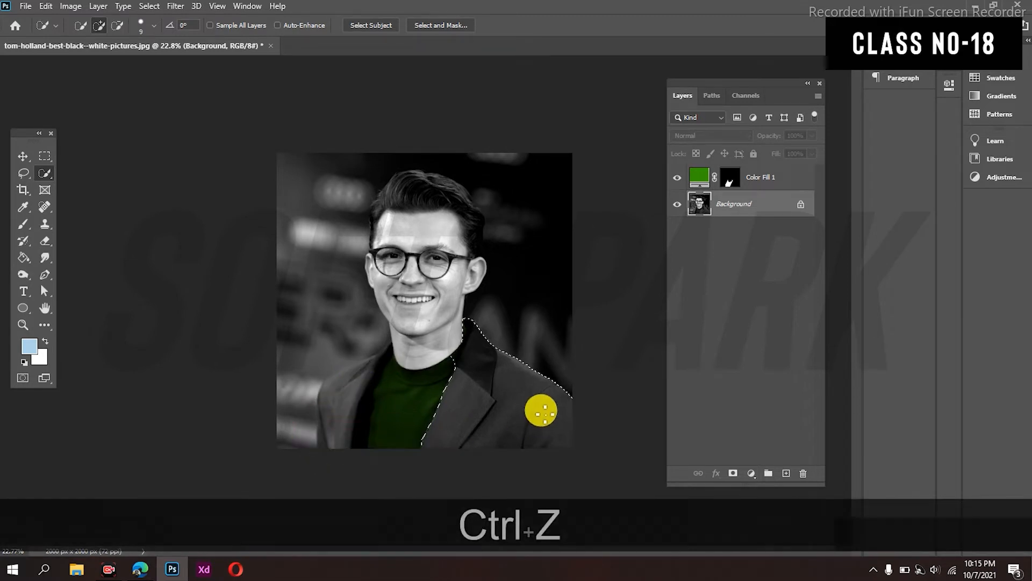
Refine the edge of the jacket selection where the collar meets the neck, subtracting the excess area.
{"action": "scroll", "coordinate": [457, 365], "scroll_direction": "up", "scroll_amount": 1}
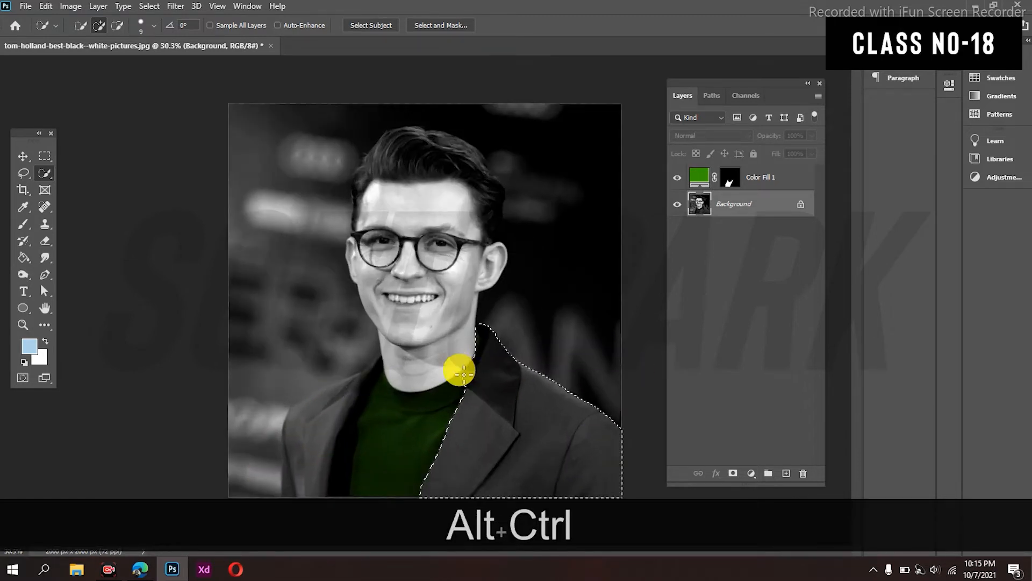
{"action": "key", "text": "alt"}
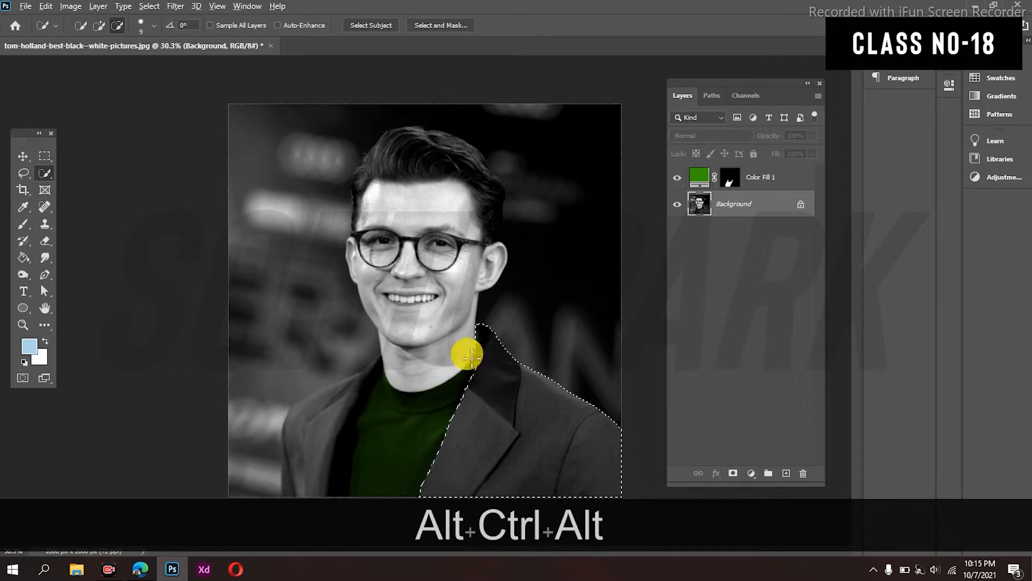
{"action": "left_click_drag", "start_coordinate": [472, 359], "coordinate": [485, 363]}
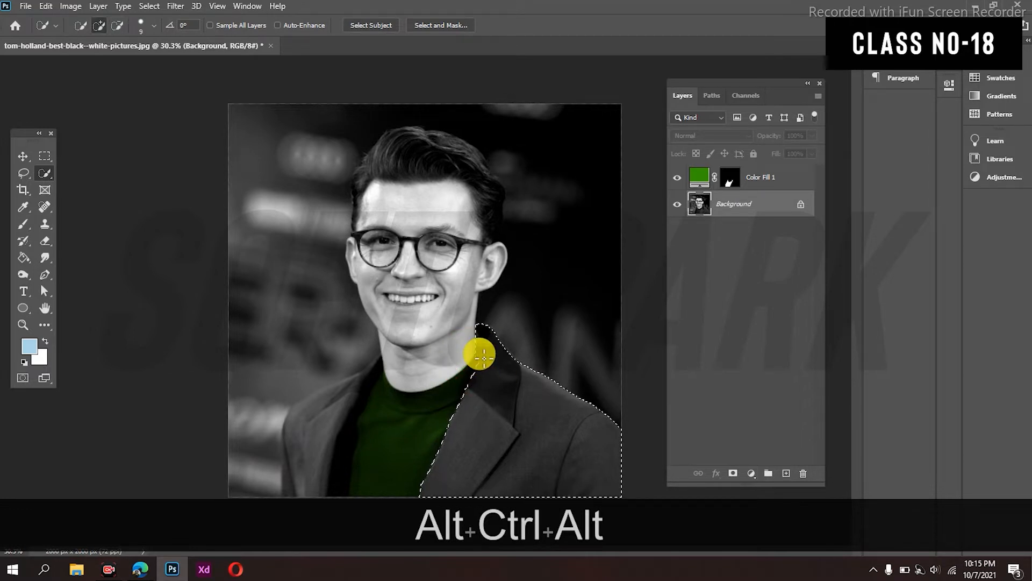
{"action": "left_click", "coordinate": [479, 363]}
{"action": "scroll", "coordinate": [500, 376], "scroll_direction": "down", "scroll_amount": 2}
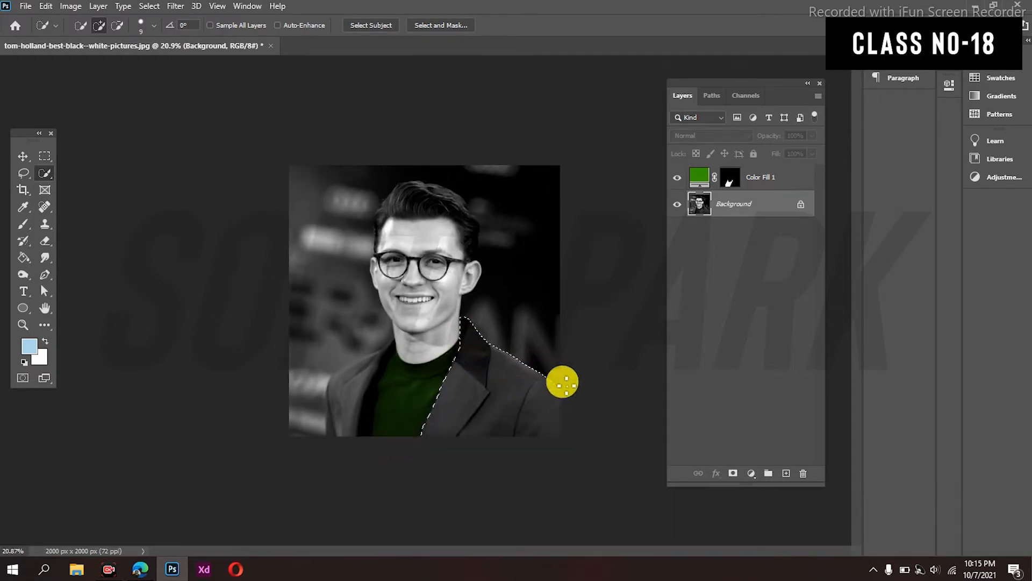
Add a red solid color fill over the selected jacket side and set its blend mode to Overlay.
{"action": "left_click", "coordinate": [753, 472]}
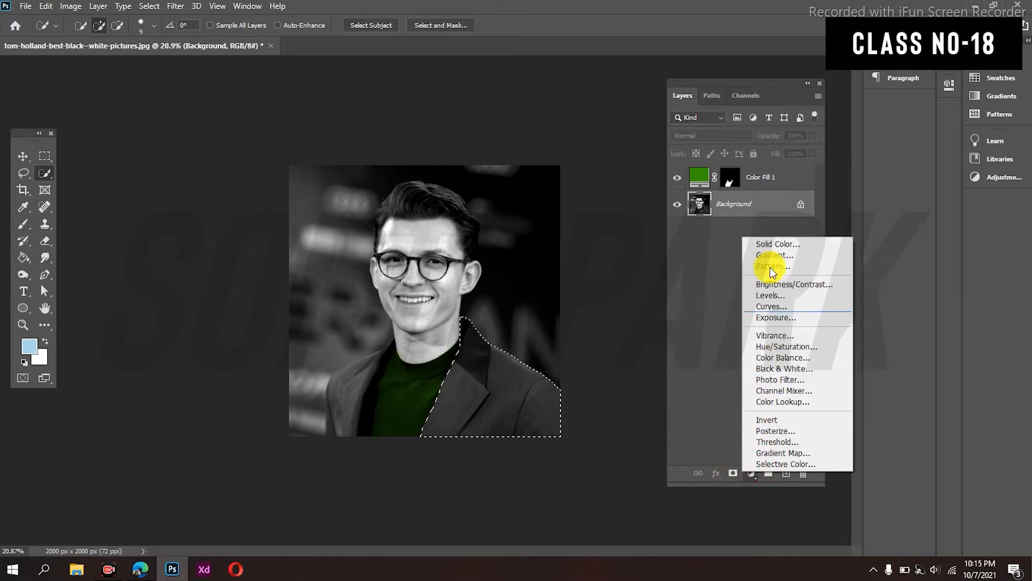
{"action": "left_click", "coordinate": [755, 241]}
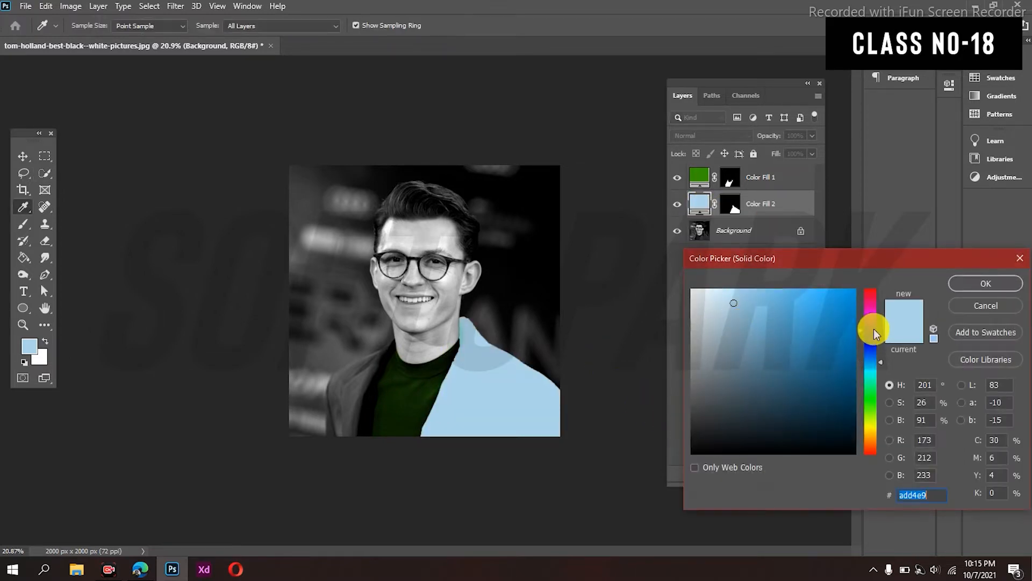
{"action": "left_click_drag", "start_coordinate": [871, 327], "coordinate": [862, 279]}
{"action": "left_click", "coordinate": [986, 284]}
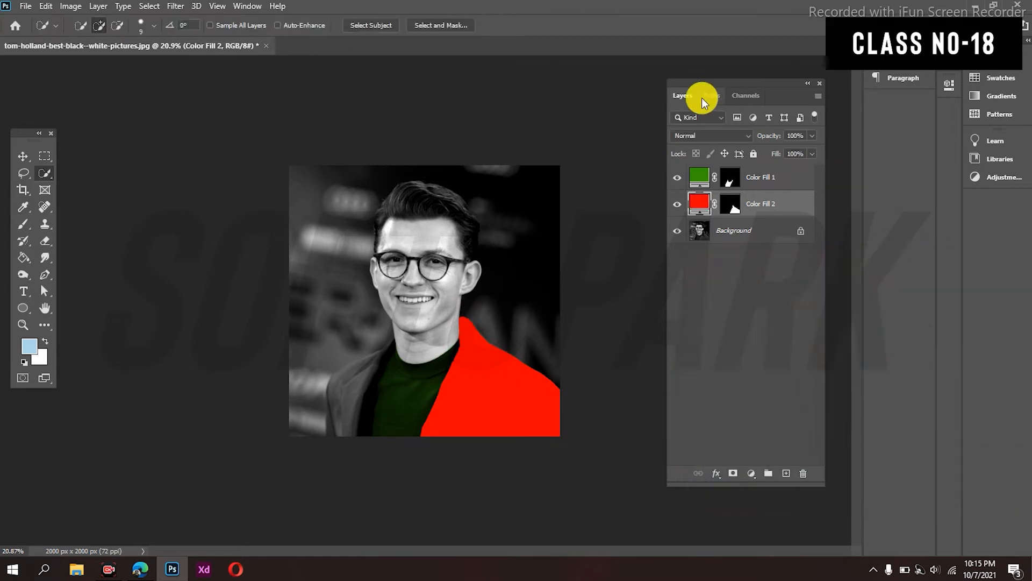
{"action": "left_click", "coordinate": [701, 134]}
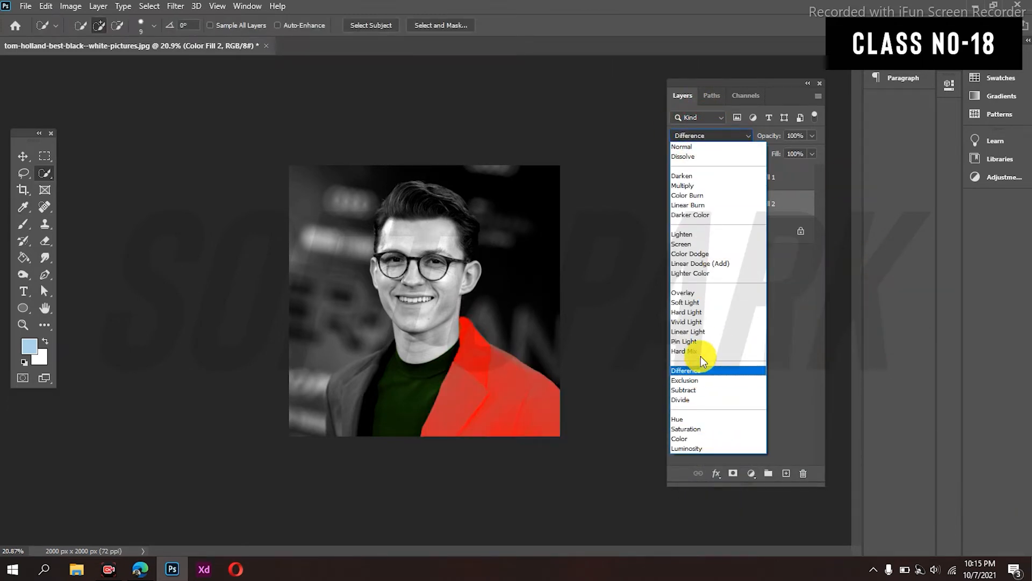
{"action": "left_click", "coordinate": [704, 293]}
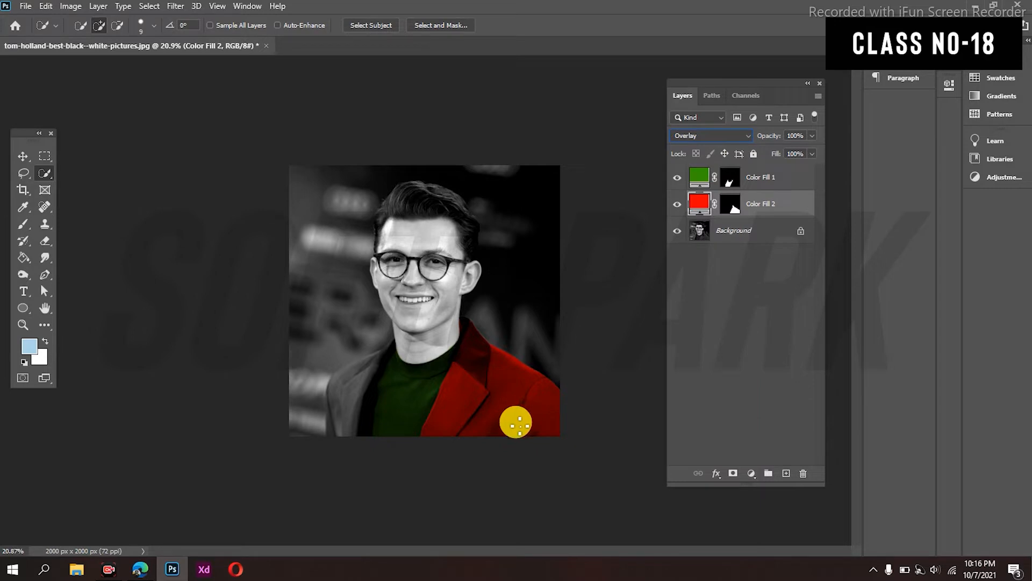
Change the blend mode of the shirt's green fill layer to Overlay.
{"action": "left_click", "coordinate": [730, 233]}
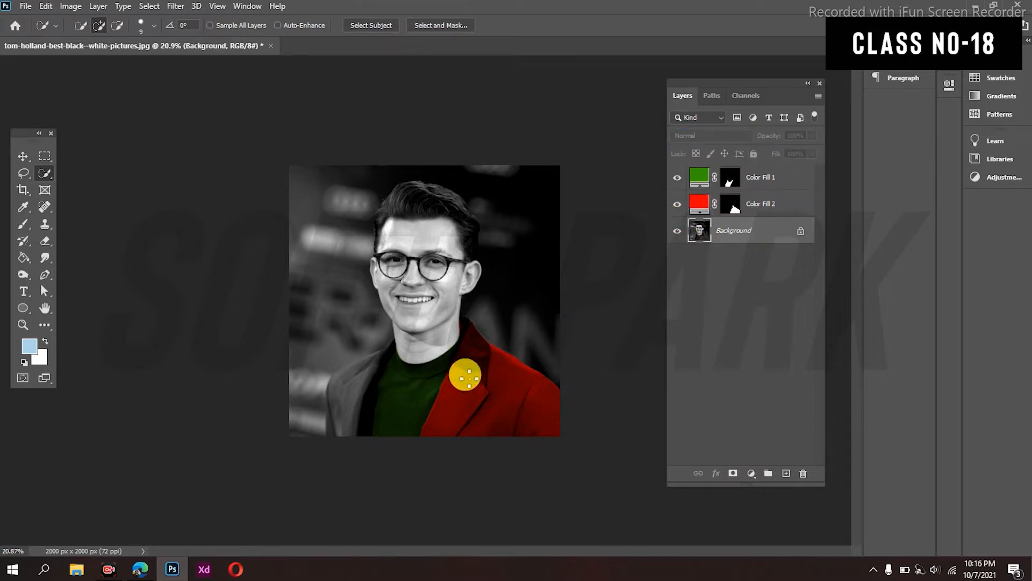
{"action": "left_click", "coordinate": [701, 179]}
{"action": "left_click", "coordinate": [712, 136]}
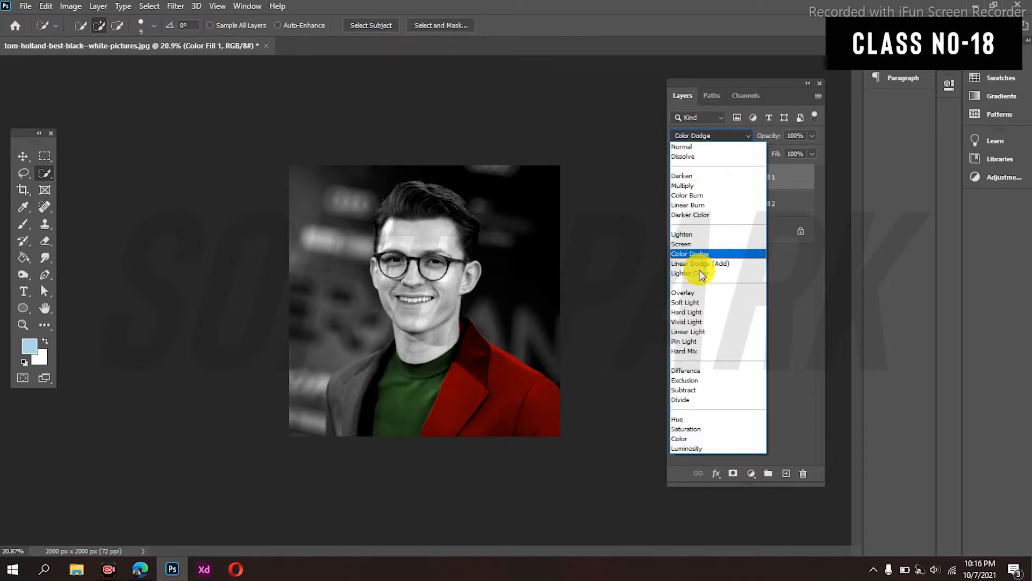
{"action": "left_click", "coordinate": [682, 295]}
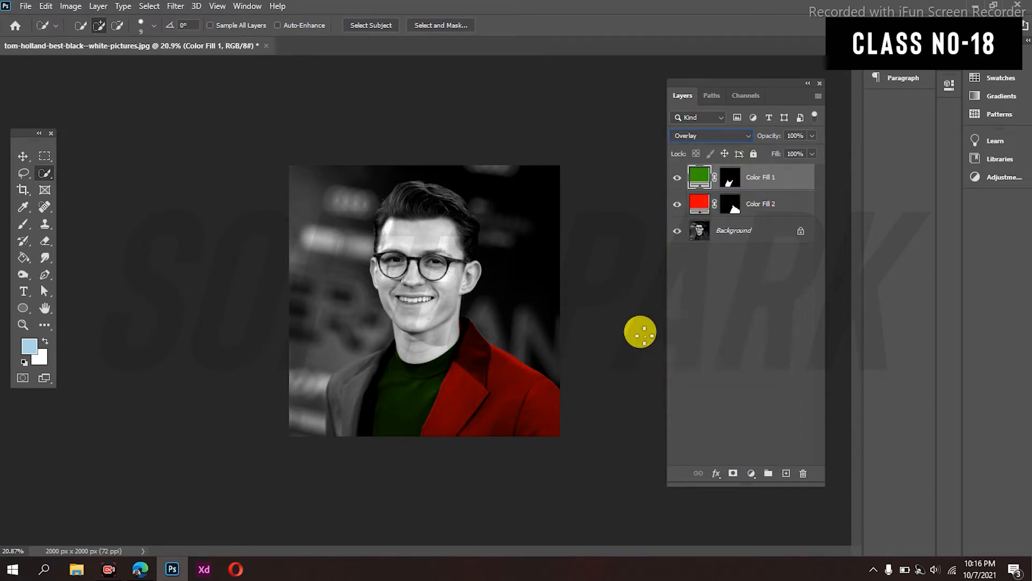
{"action": "left_click", "coordinate": [733, 228]}
{"action": "left_click_drag", "start_coordinate": [352, 373], "coordinate": [343, 424]}
{"action": "scroll", "coordinate": [281, 468], "scroll_direction": "up", "scroll_amount": 5}
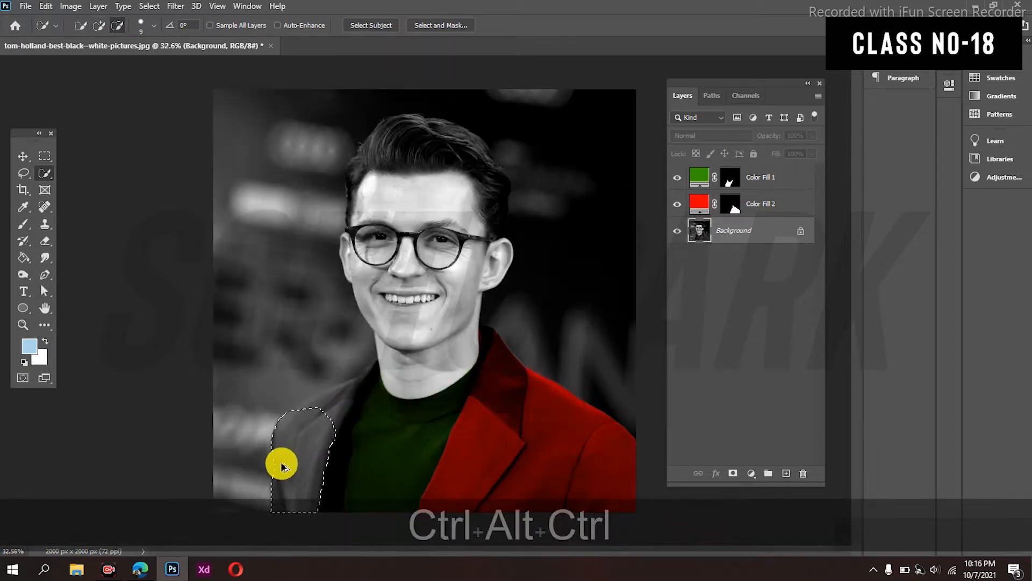
{"action": "scroll", "coordinate": [350, 458], "scroll_direction": "down", "scroll_amount": 3}
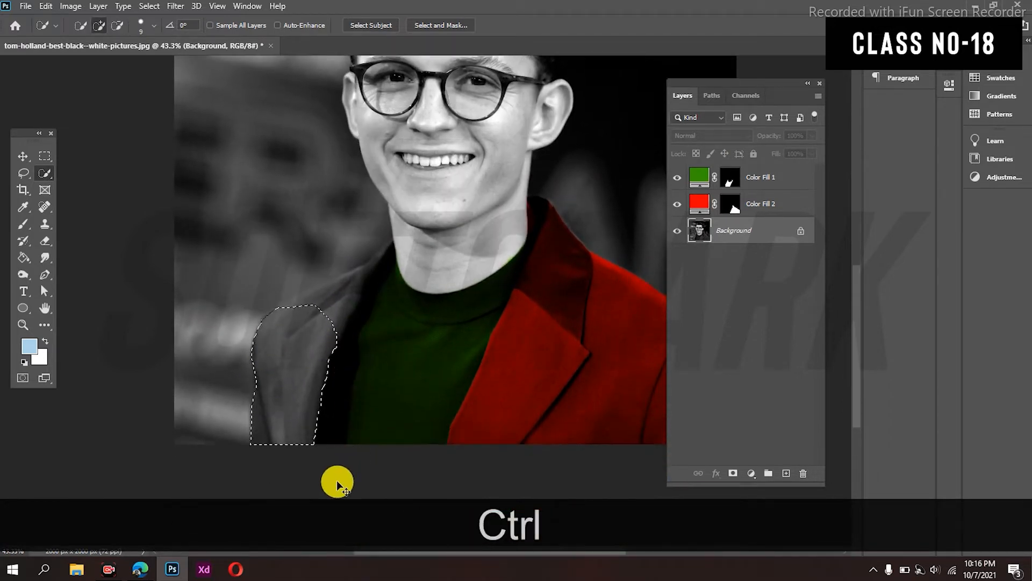
{"action": "key", "text": "ctrl+d"}
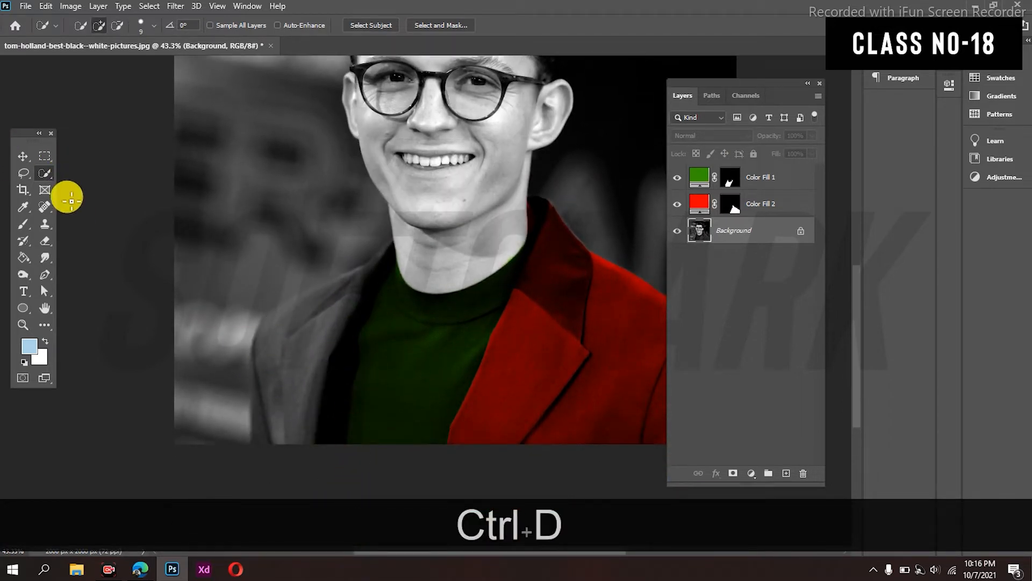
{"action": "left_click", "coordinate": [45, 274]}
{"action": "left_click", "coordinate": [250, 444]}
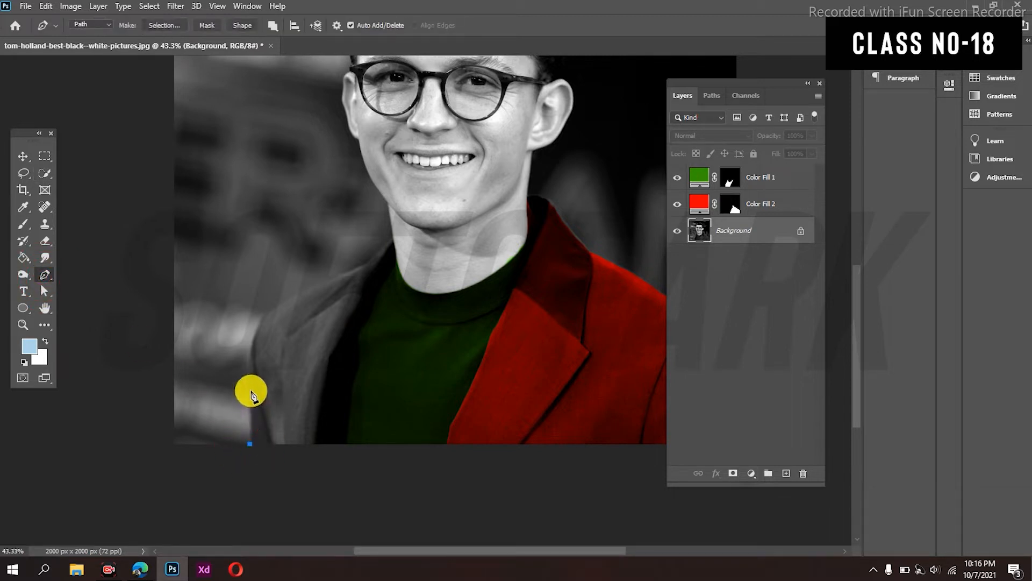
{"action": "key", "text": "ctrl+z"}
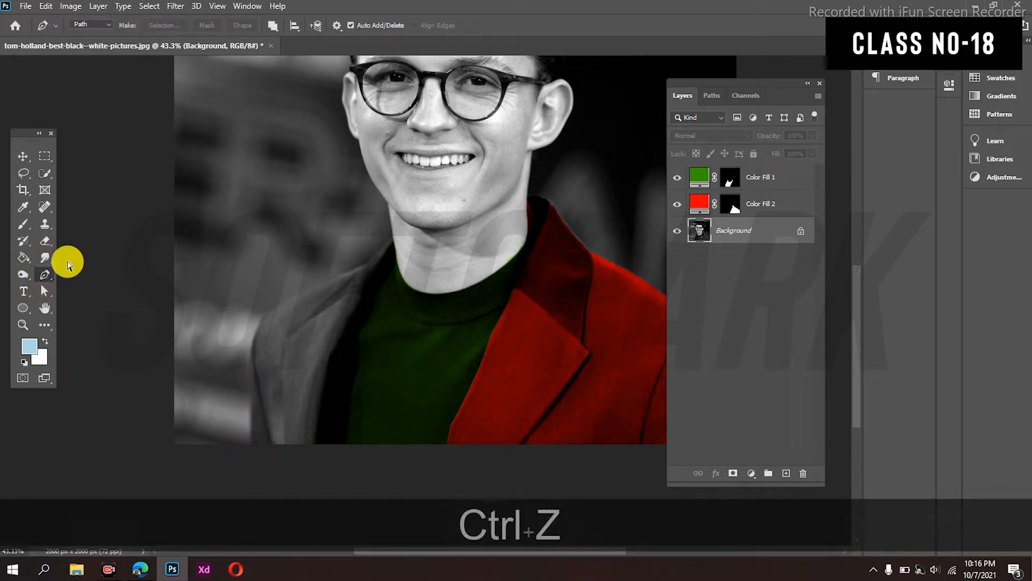
{"action": "left_click", "coordinate": [44, 173]}
{"action": "mouse_move", "coordinate": [336, 314]}
{"action": "left_mouse_down"}
{"action": "mouse_move", "coordinate": [304, 355]}
{"action": "mouse_move", "coordinate": [281, 424]}
{"action": "left_mouse_up"}
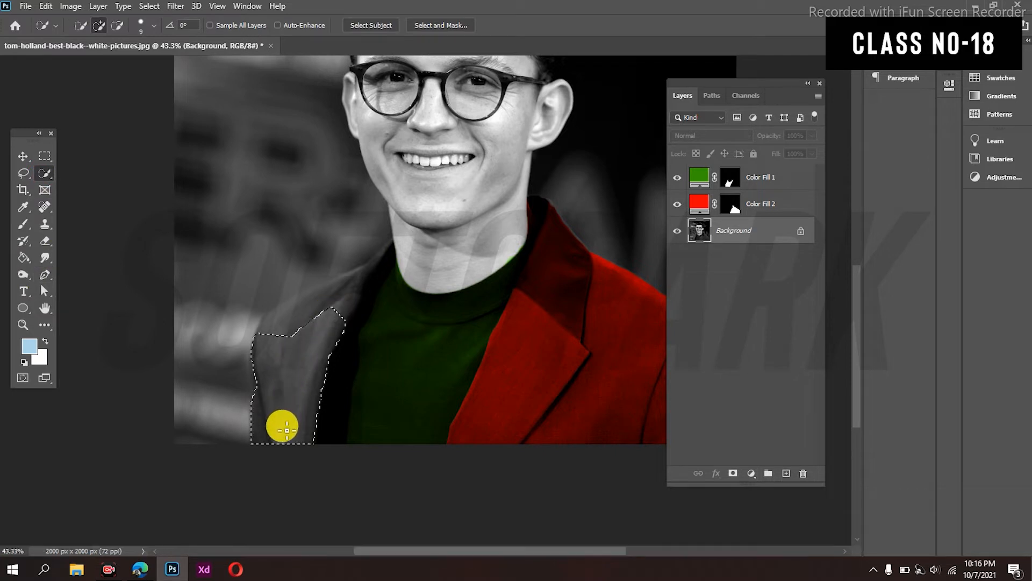
{"action": "key", "text": "ctrl+d"}
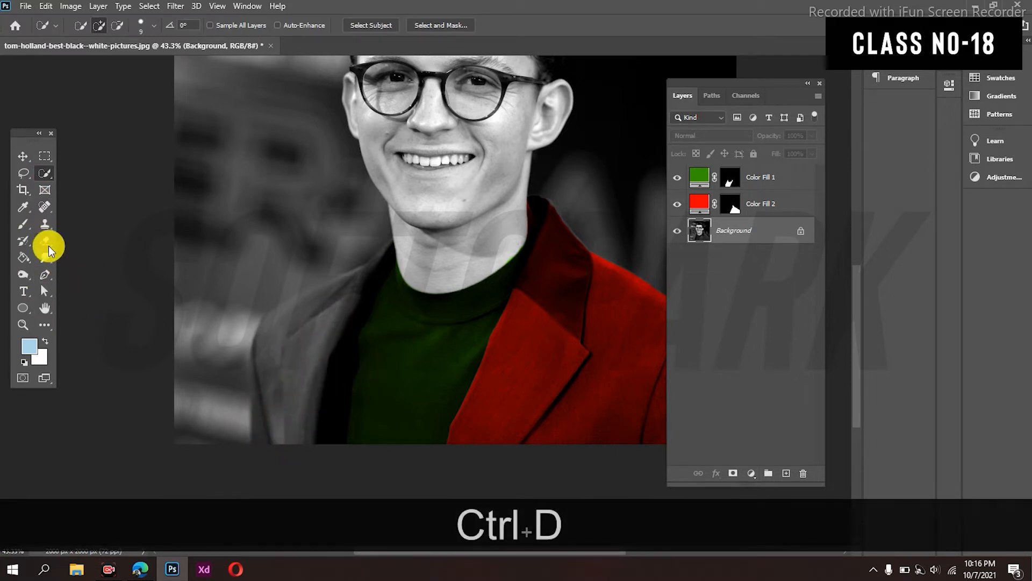
Draw a pen path up the inner edge of the uncolored jacket side to the neck, and back down over the shoulder.
{"action": "left_click", "coordinate": [42, 275]}
{"action": "left_click", "coordinate": [312, 445]}
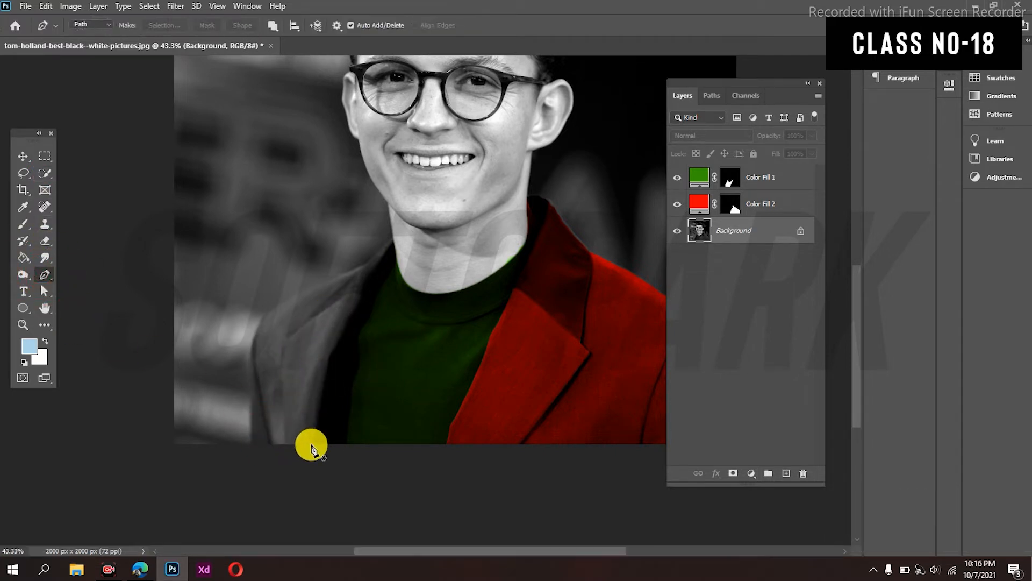
{"action": "left_click_drag", "start_coordinate": [393, 242], "coordinate": [468, 154]}
{"action": "left_click", "coordinate": [393, 243], "text": "alt"}
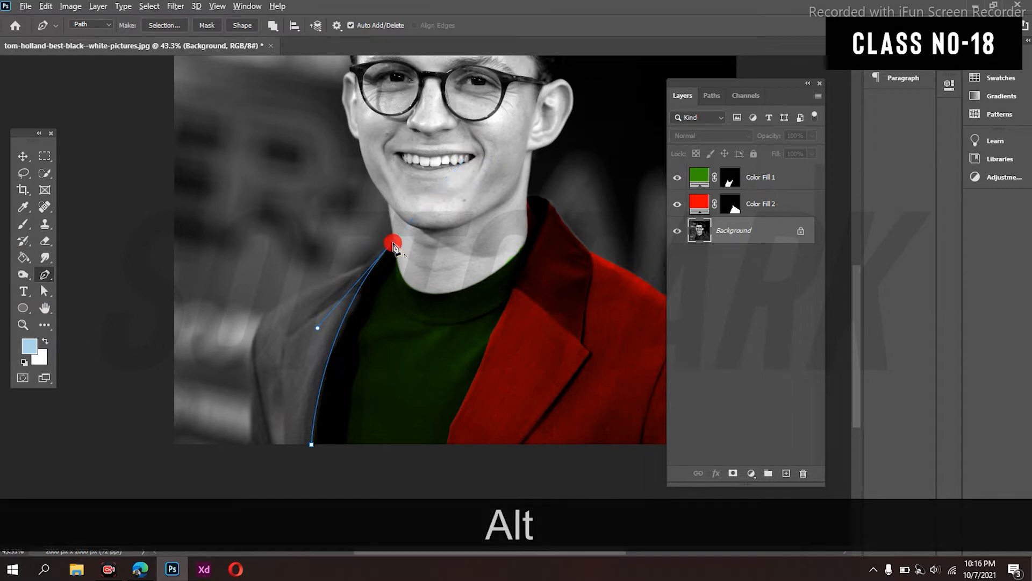
{"action": "scroll", "coordinate": [393, 245], "scroll_direction": "up", "scroll_amount": 2}
{"action": "left_click_drag", "start_coordinate": [337, 293], "coordinate": [358, 269]}
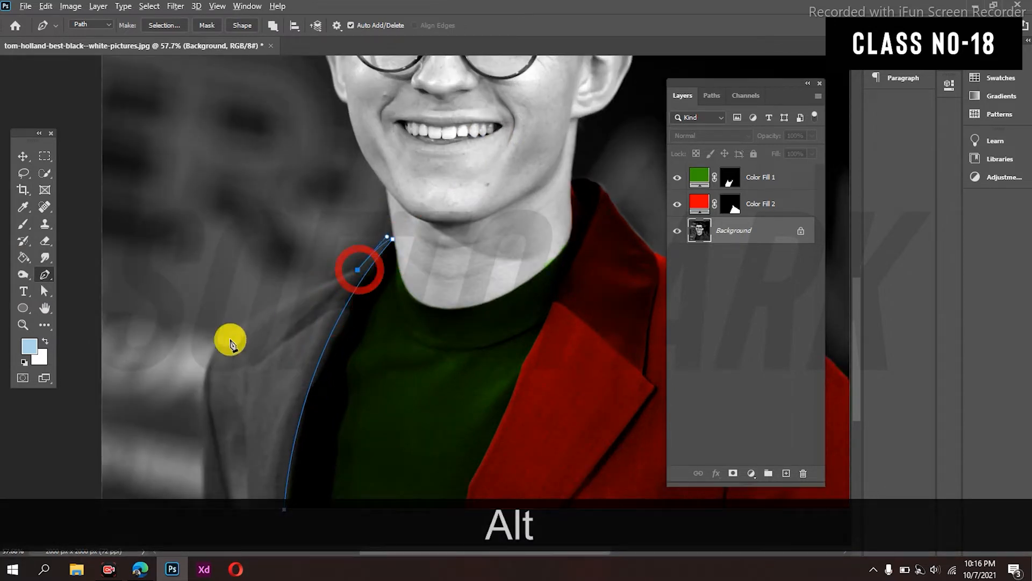
{"action": "left_click_drag", "start_coordinate": [208, 386], "coordinate": [208, 388]}
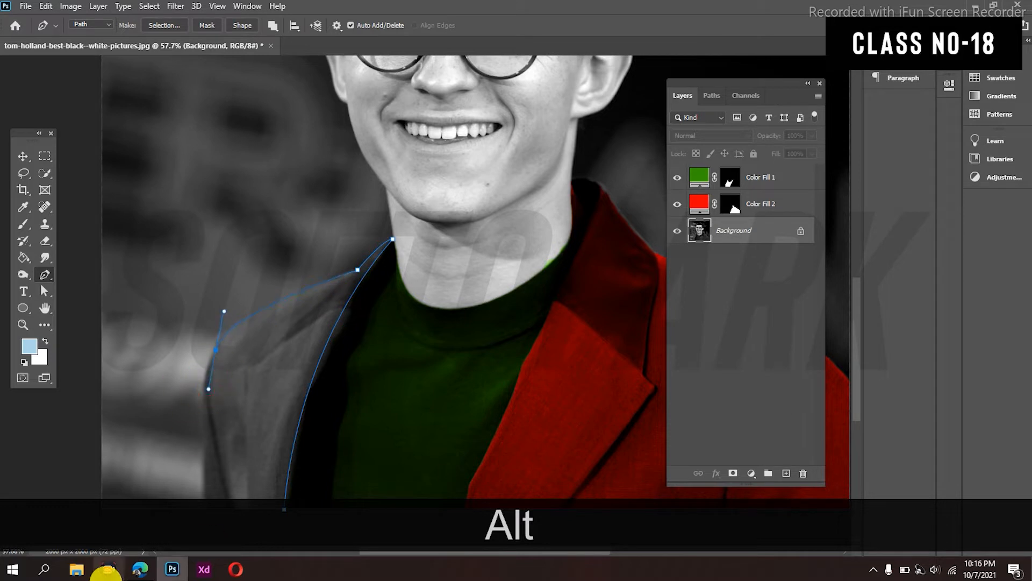
Continue the path down the outer sleeve to the image's lower edge and close it at the starting anchor.
{"action": "mouse_move", "coordinate": [105, 573]}
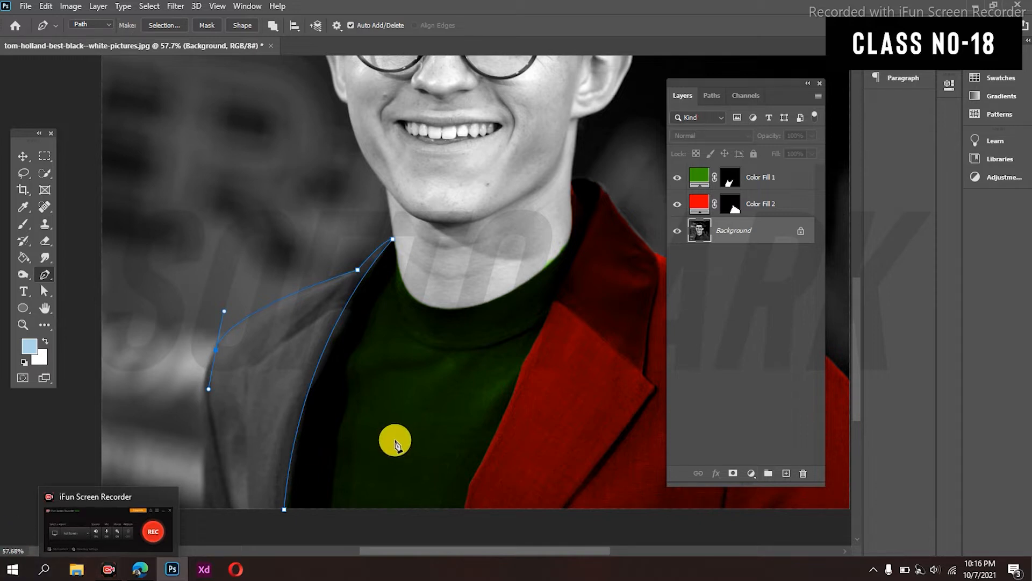
{"action": "key", "text": "space"}
{"action": "left_click_drag", "start_coordinate": [392, 437], "coordinate": [470, 293]}
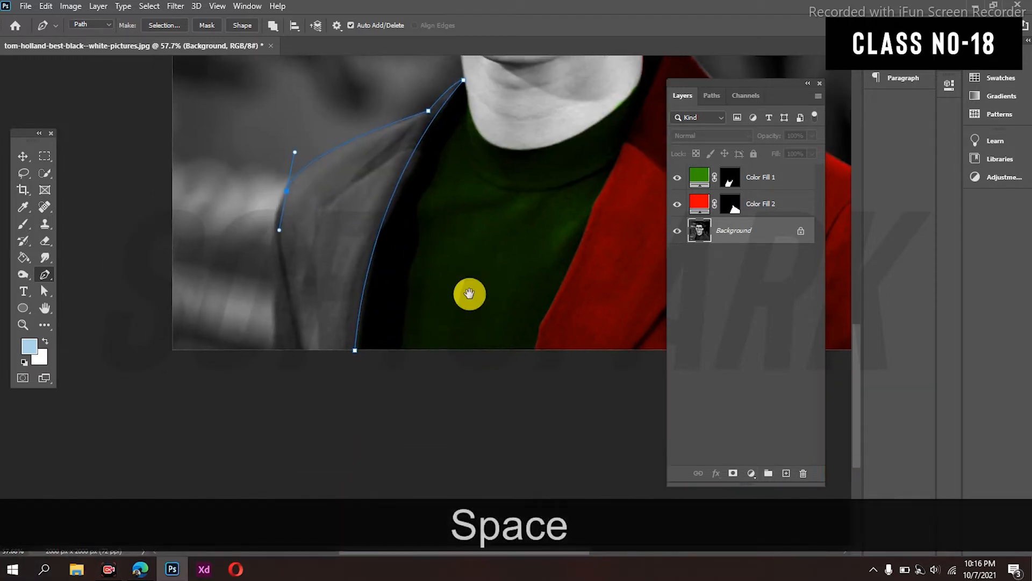
{"action": "left_click", "coordinate": [286, 191], "text": "alt"}
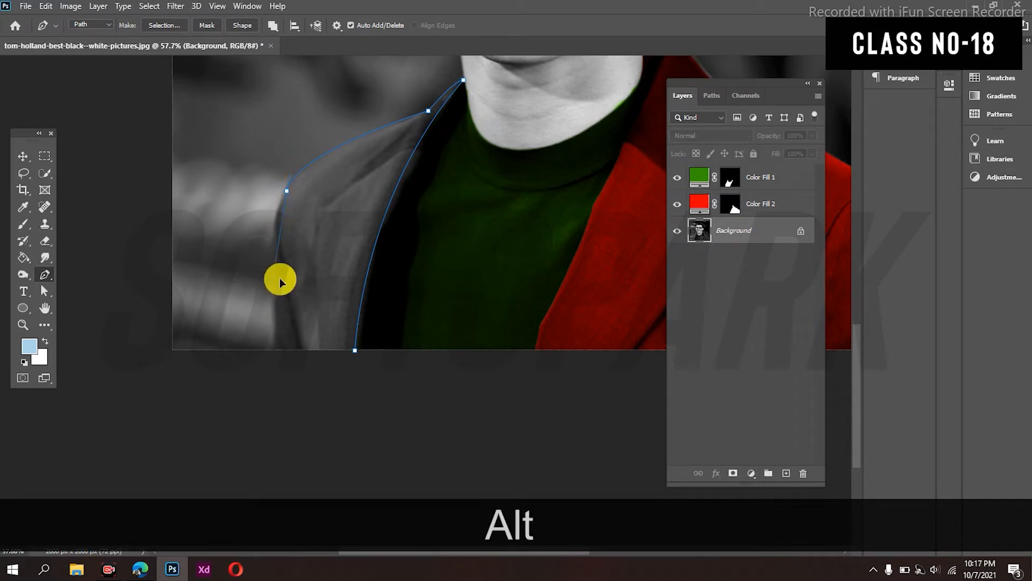
{"action": "left_click_drag", "start_coordinate": [285, 314], "coordinate": [279, 340]}
{"action": "left_click", "coordinate": [271, 276], "text": "alt"}
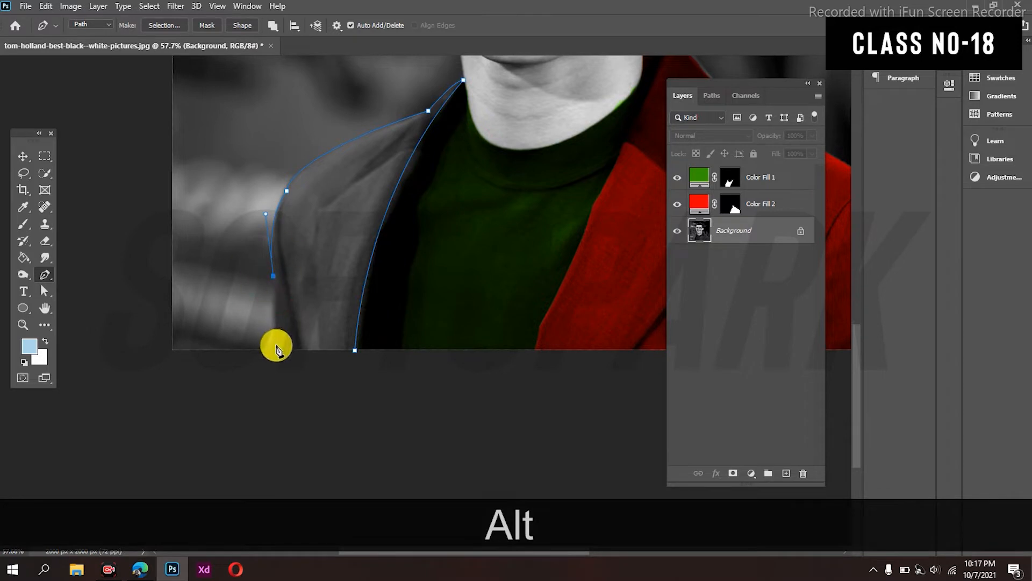
{"action": "key", "text": "ctrl+z"}
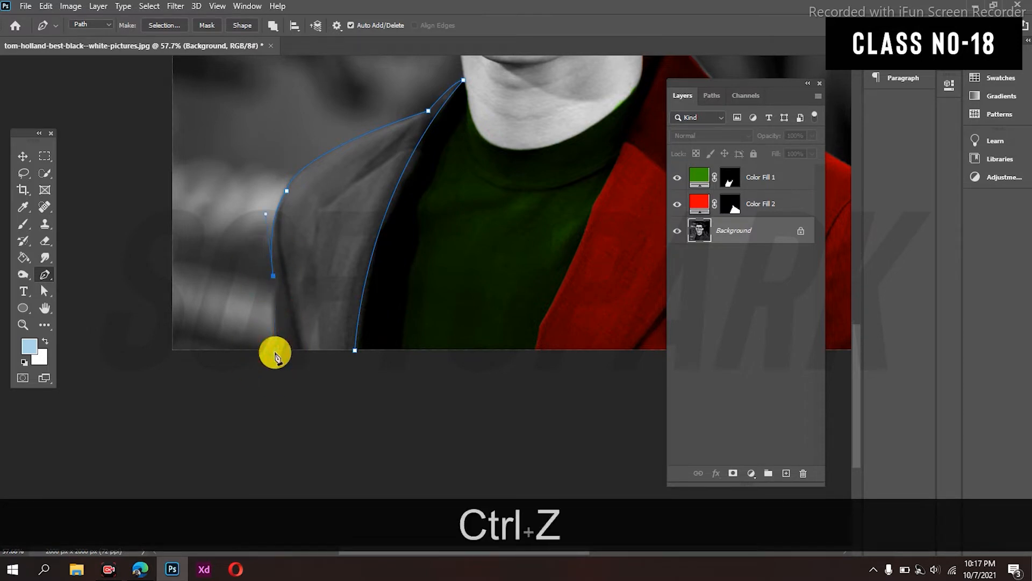
{"action": "left_click", "coordinate": [272, 347]}
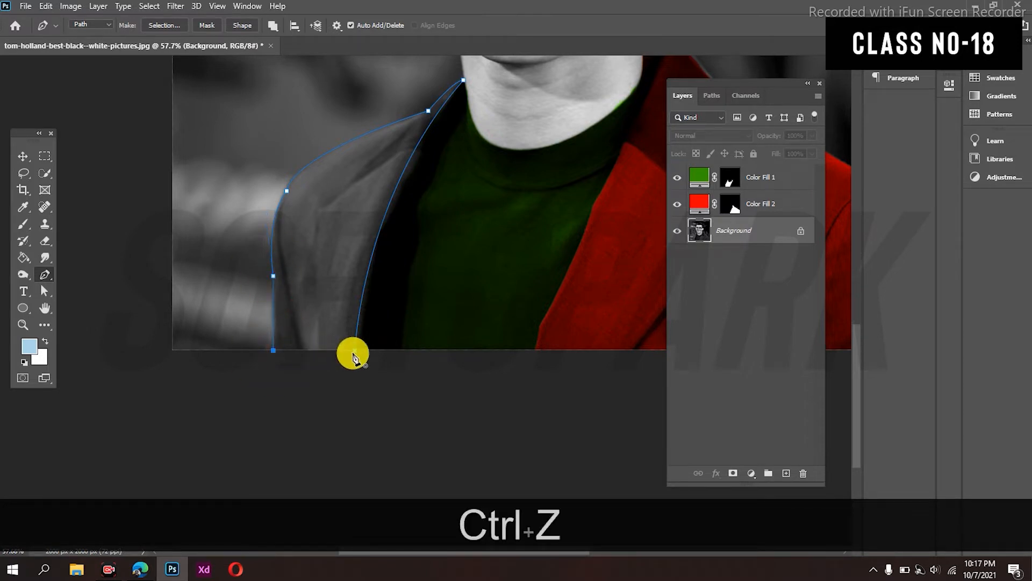
{"action": "left_click", "coordinate": [355, 350]}
Load the jacket work path as a selection.
{"action": "scroll", "coordinate": [353, 353], "scroll_direction": "down", "scroll_amount": 3}
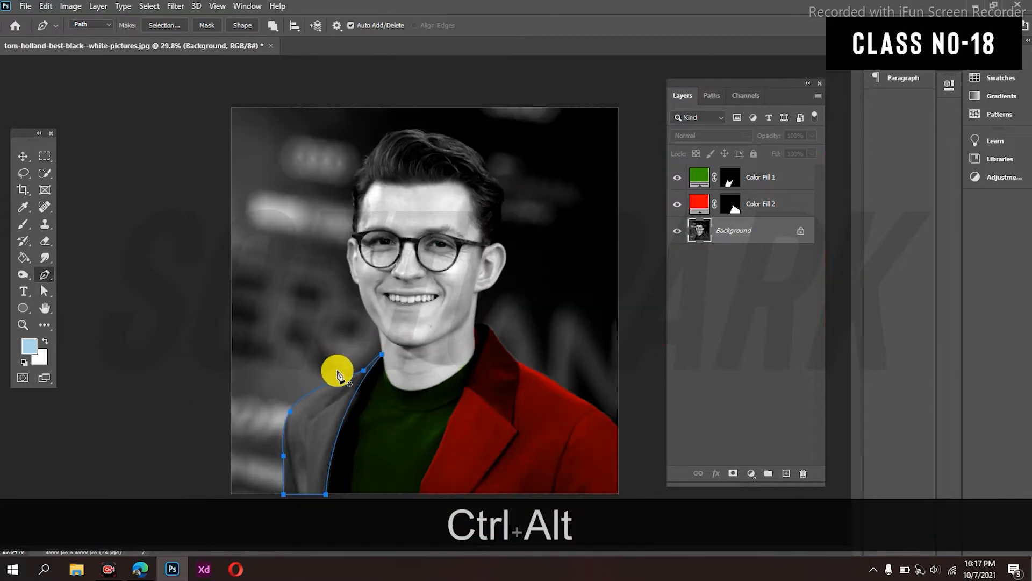
{"action": "left_click", "coordinate": [712, 96]}
{"action": "left_click", "coordinate": [676, 125], "text": "ctrl"}
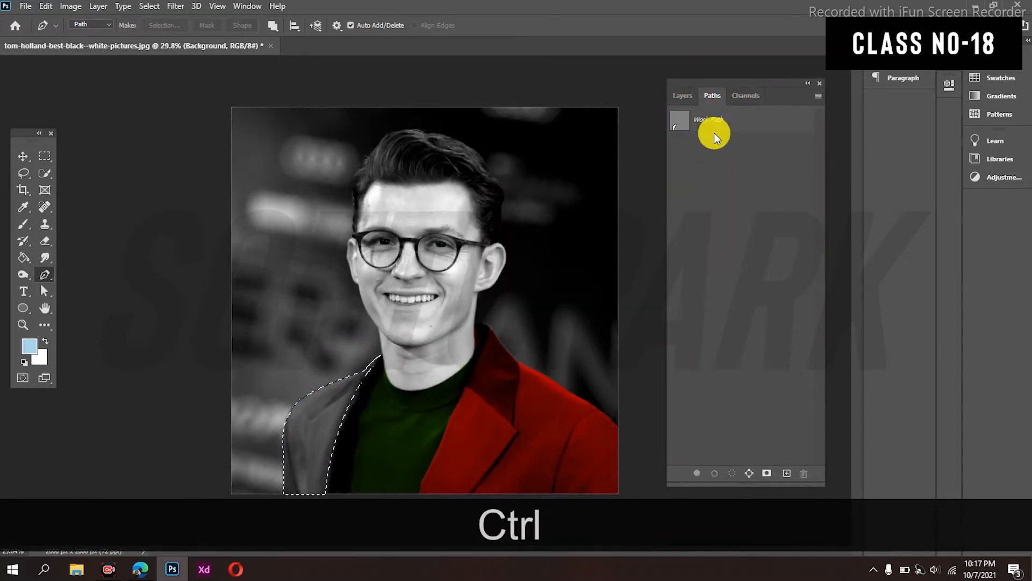
Add a solid color fill in red (ff0000) over the selected jacket side.
{"action": "left_click", "coordinate": [686, 95]}
{"action": "left_click", "coordinate": [751, 473]}
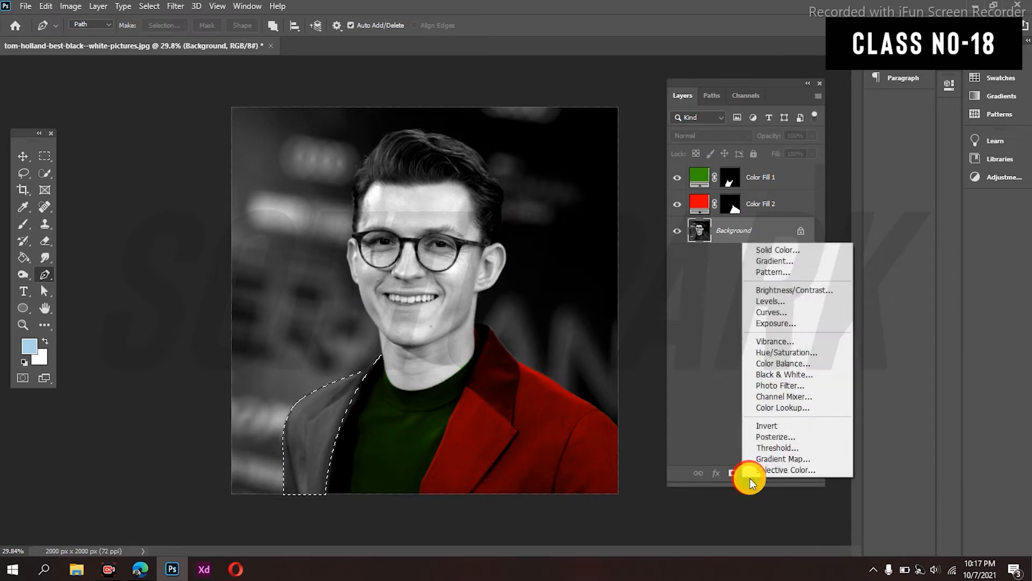
{"action": "left_click", "coordinate": [750, 250]}
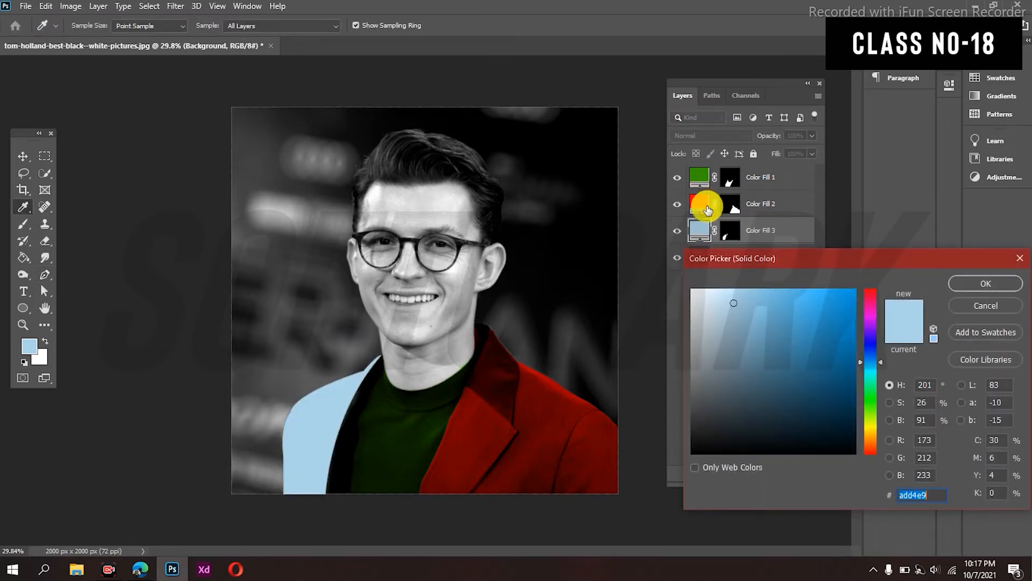
{"action": "left_click_drag", "start_coordinate": [876, 321], "coordinate": [860, 261]}
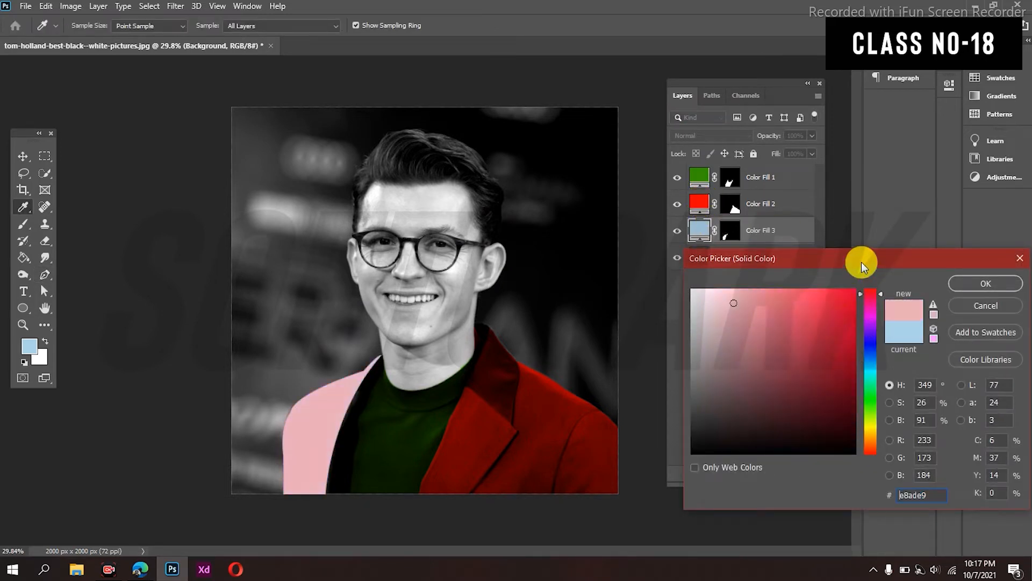
{"action": "left_click_drag", "start_coordinate": [841, 294], "coordinate": [860, 281]}
{"action": "key", "text": "p"}
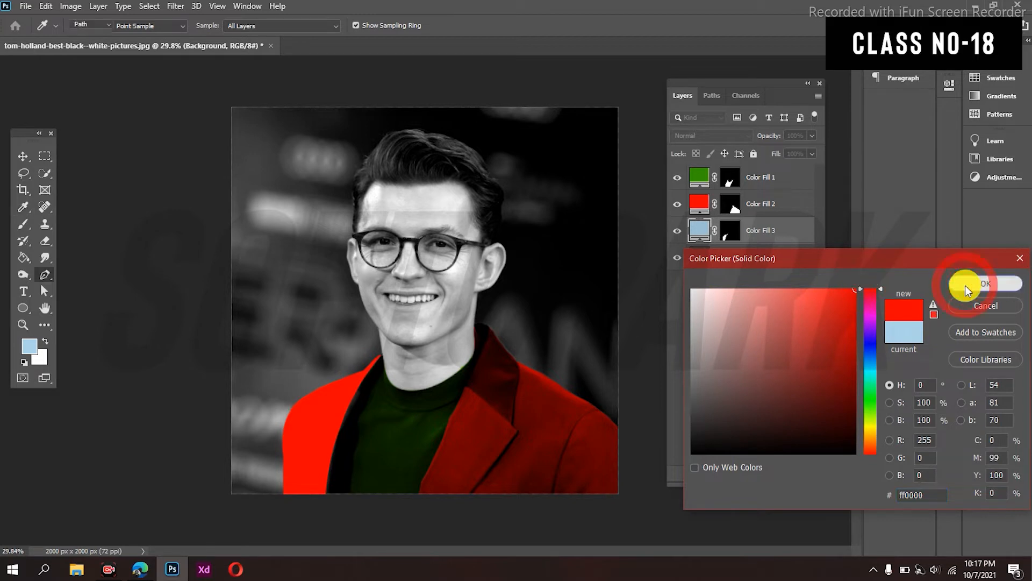
{"action": "left_click", "coordinate": [966, 285]}
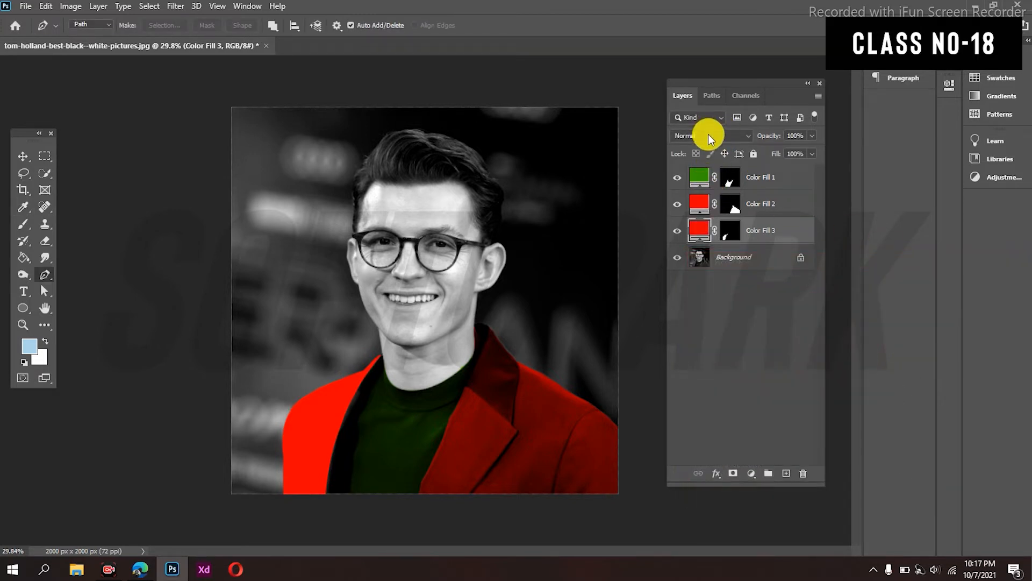
Set the blend mode of the new red fill layer to Overlay and make the Background layer active.
{"action": "left_click", "coordinate": [708, 134]}
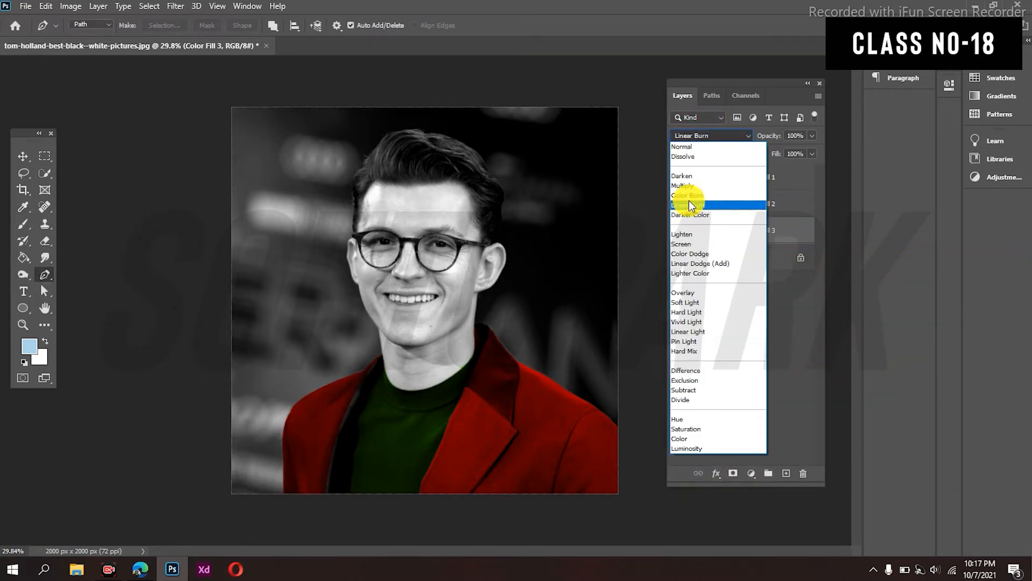
{"action": "left_click", "coordinate": [708, 293]}
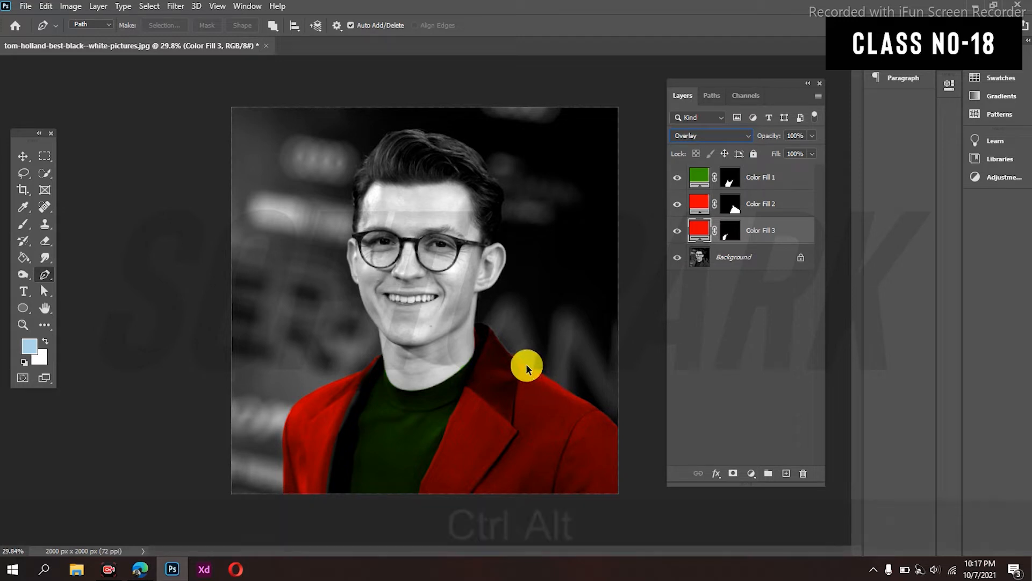
{"action": "left_click", "coordinate": [733, 269]}
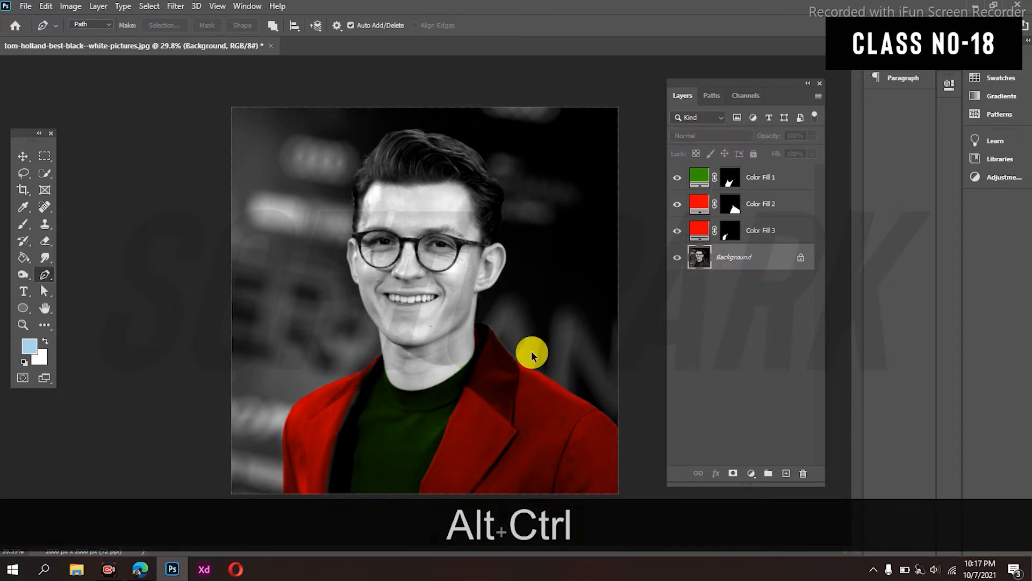
Try the Quick Selection tool on the backdrop beside the man and clear the selection.
{"action": "scroll", "coordinate": [530, 352], "scroll_direction": "up", "scroll_amount": 5}
{"action": "scroll", "coordinate": [526, 356], "scroll_direction": "down", "scroll_amount": 6}
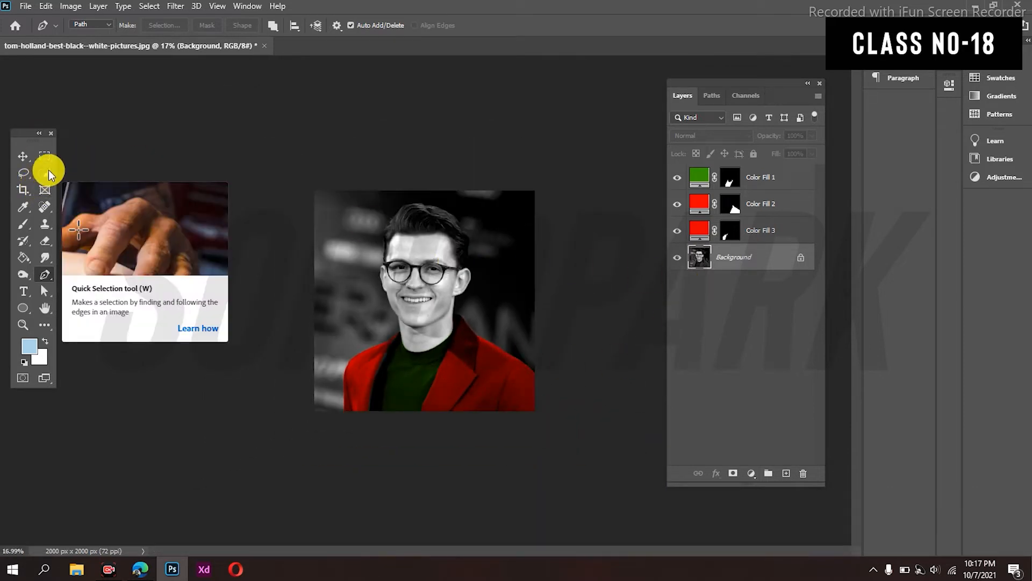
{"action": "left_click", "coordinate": [43, 169]}
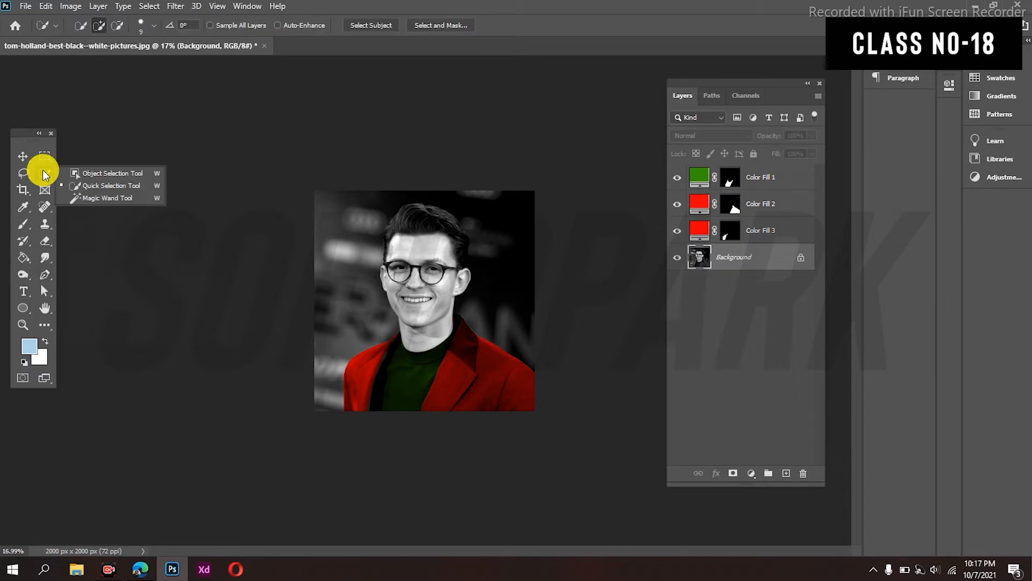
{"action": "left_click", "coordinate": [86, 183]}
{"action": "mouse_move", "coordinate": [333, 206]}
{"action": "left_mouse_down"}
{"action": "mouse_move", "coordinate": [347, 295]}
{"action": "mouse_move", "coordinate": [312, 385]}
{"action": "left_mouse_up"}
{"action": "key", "text": "ctrl+d"}
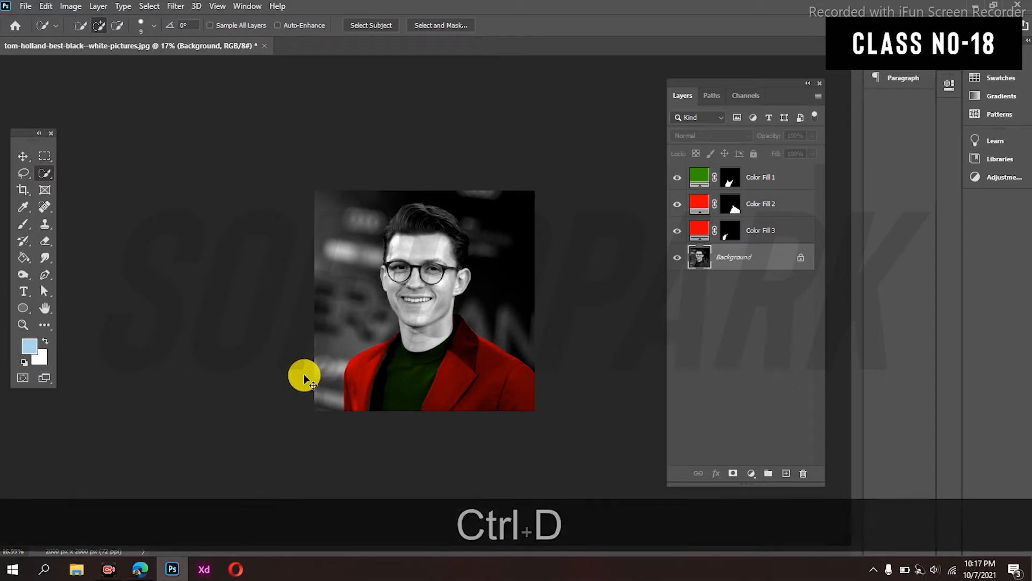
Try the Object Selection tool around the whole man and clear the selection.
{"action": "left_click", "coordinate": [48, 175]}
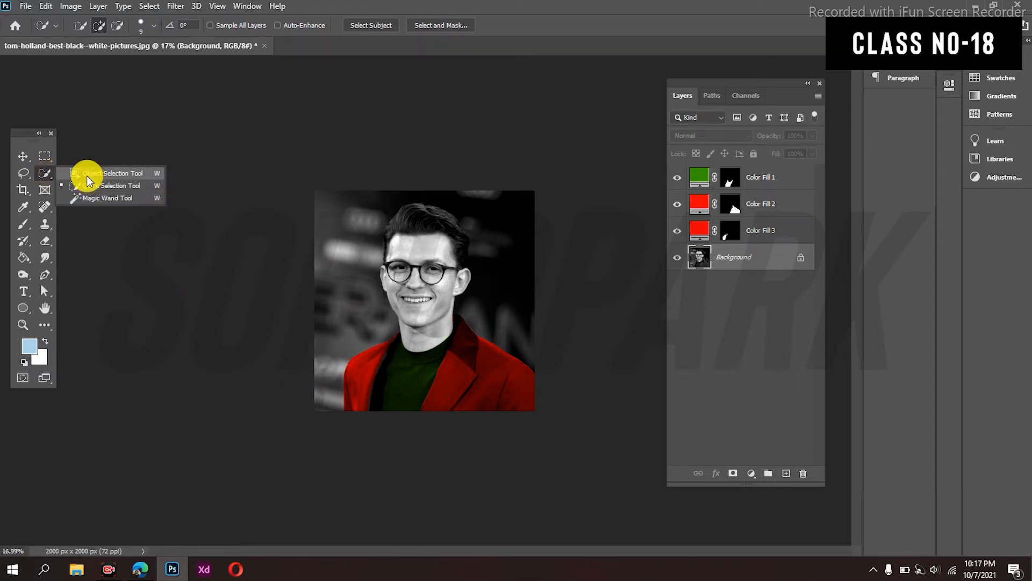
{"action": "left_click", "coordinate": [86, 175]}
{"action": "left_click_drag", "start_coordinate": [309, 212], "coordinate": [551, 440]}
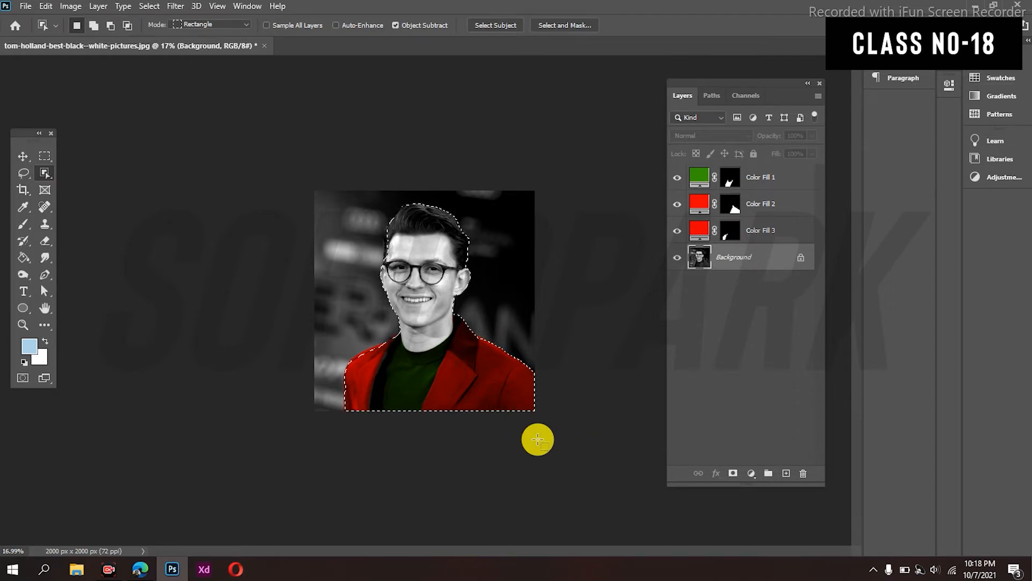
{"action": "key", "text": "ctrl+d"}
Try the Magic Wand tool on the backdrop beside the man's head and clear the selection.
{"action": "scroll", "coordinate": [537, 323], "scroll_direction": "up", "scroll_amount": 1}
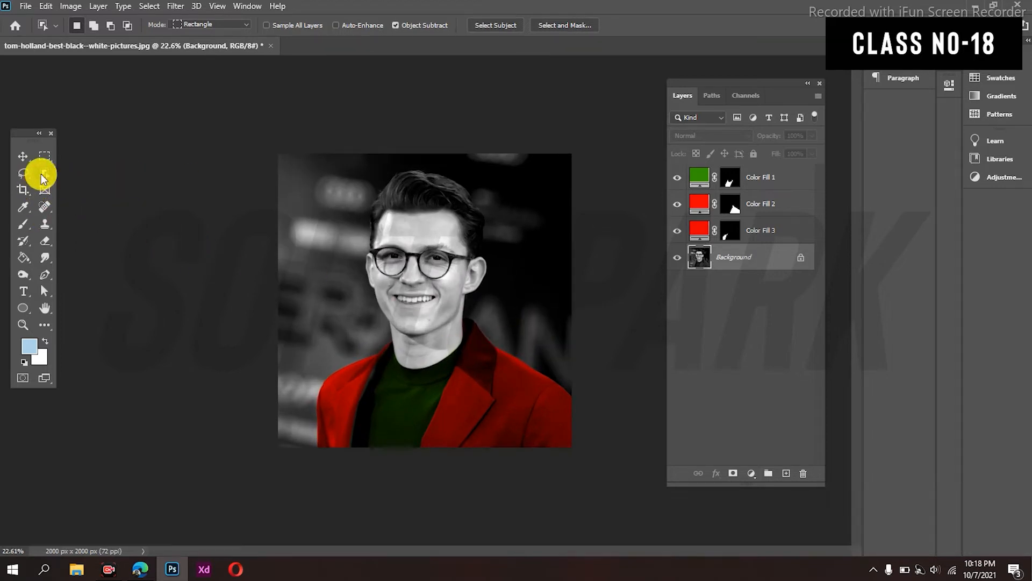
{"action": "right_click", "coordinate": [41, 174]}
{"action": "left_click", "coordinate": [92, 193]}
{"action": "left_click", "coordinate": [296, 208]}
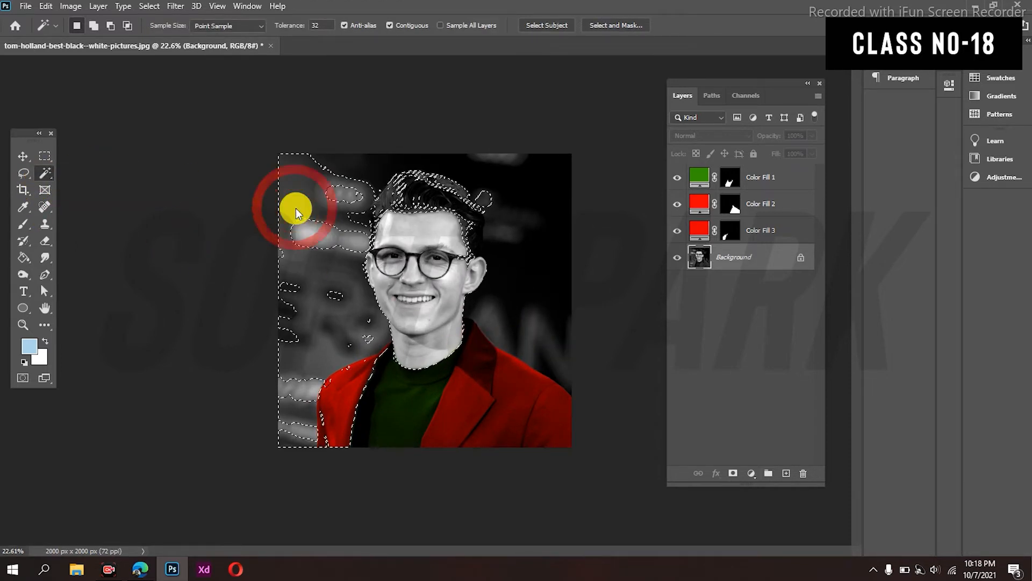
{"action": "key", "text": "ctrl+d"}
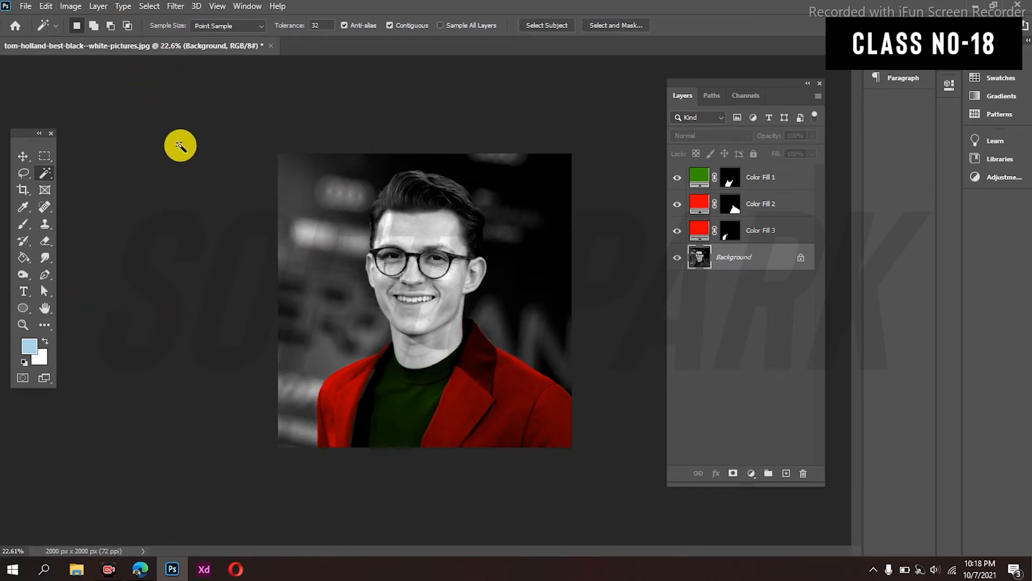
Select the man automatically on the Background layer with the Select Subject command.
{"action": "left_click", "coordinate": [102, 8]}
{"action": "mouse_move", "coordinate": [68, 9]}
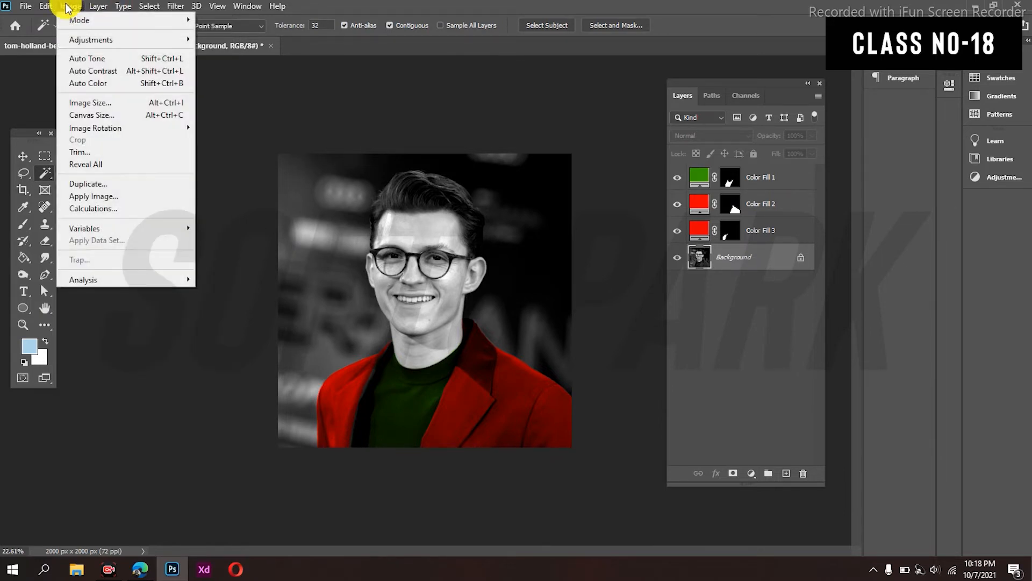
{"action": "mouse_move", "coordinate": [122, 9]}
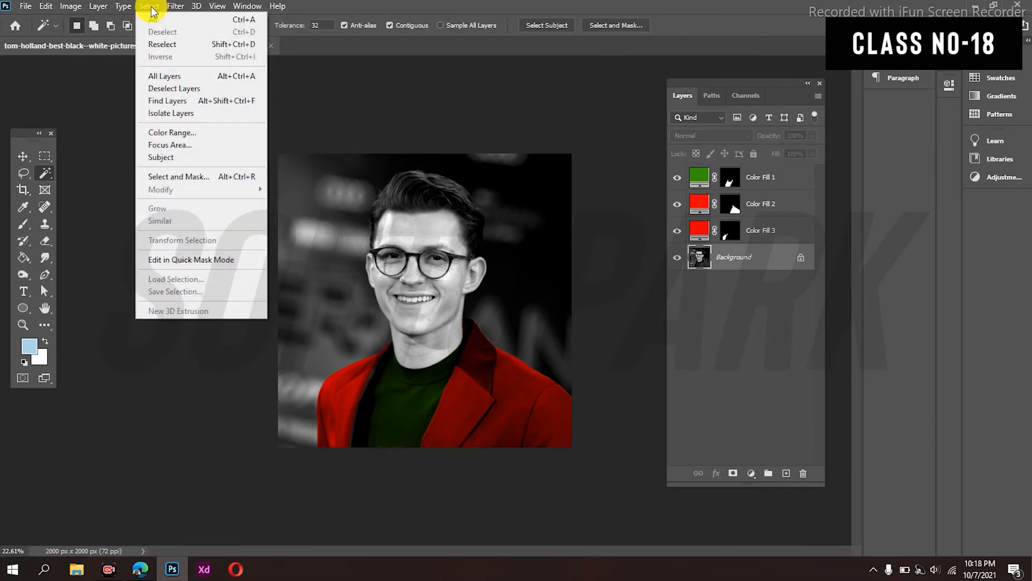
{"action": "left_click", "coordinate": [173, 158]}
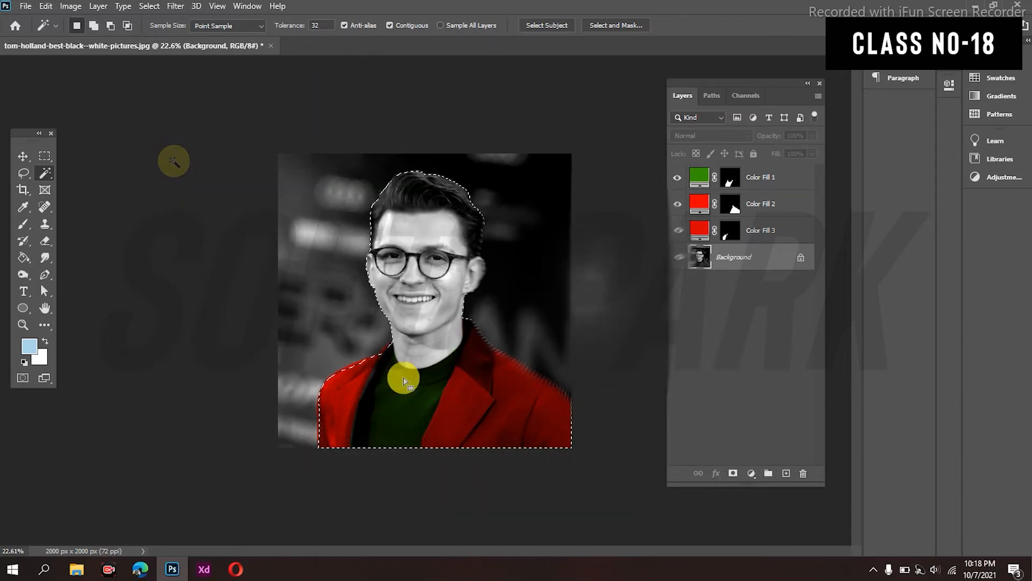
Refine the man's selection along the jacket shoulder with a 45 px Quick Selection brush and invert the selection to the backdrop.
{"action": "key", "text": "ctrl+alt+equal"}
{"action": "scroll", "coordinate": [372, 376], "scroll_direction": "up", "scroll_amount": 2}
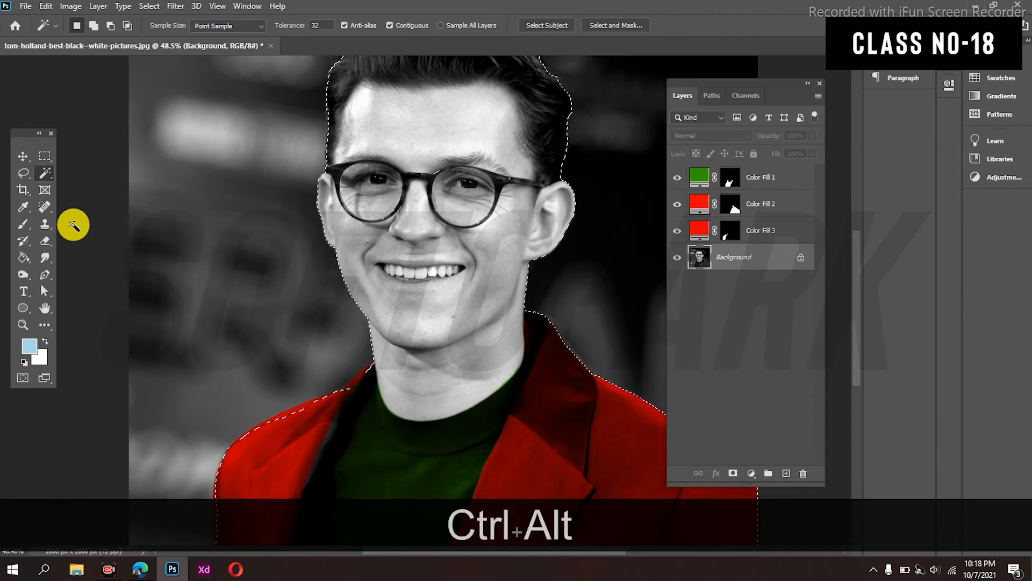
{"action": "right_click", "coordinate": [48, 175]}
{"action": "left_click", "coordinate": [71, 185]}
{"action": "scroll", "coordinate": [276, 440], "scroll_direction": "down", "scroll_amount": 1}
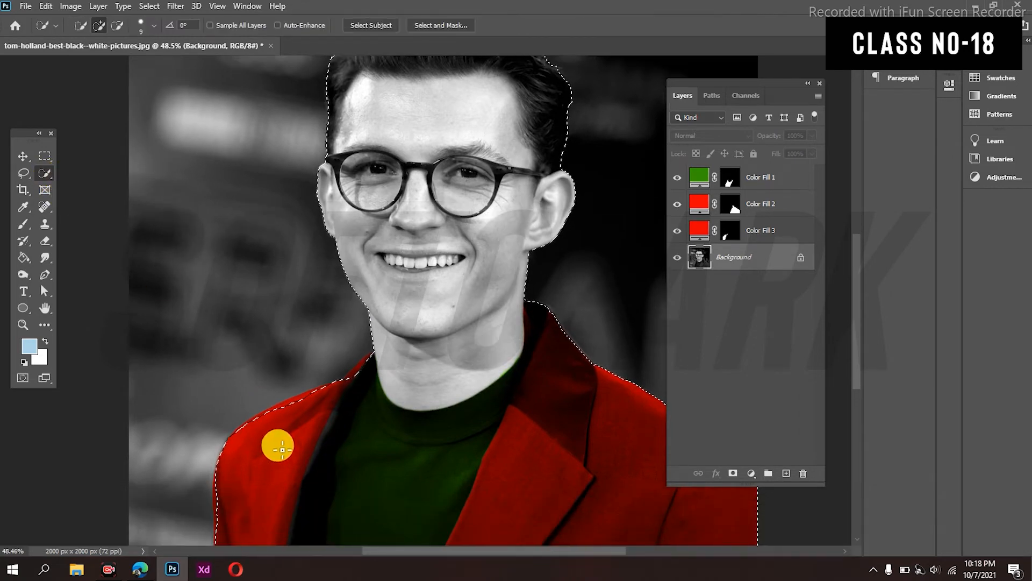
{"action": "left_click", "coordinate": [153, 26]}
{"action": "left_click", "coordinate": [108, 61]}
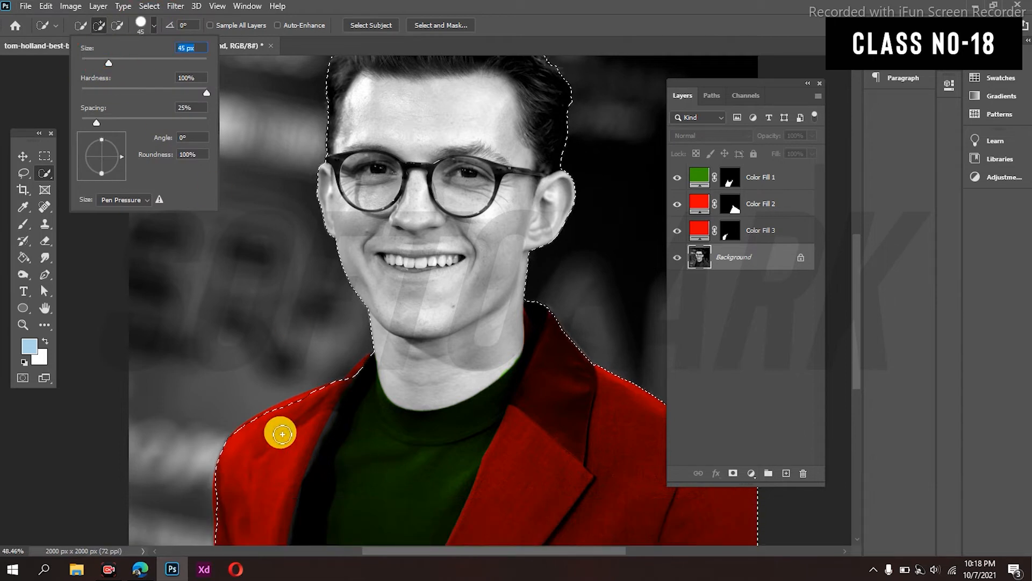
{"action": "left_click_drag", "start_coordinate": [274, 422], "coordinate": [288, 411]}
{"action": "key", "text": "ctrl+alt+z"}
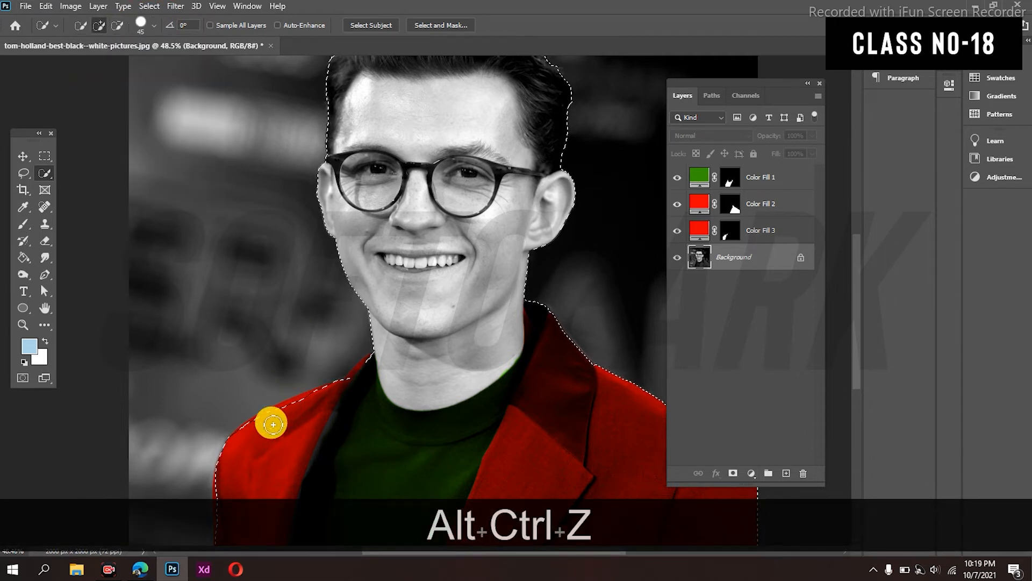
{"action": "left_click_drag", "start_coordinate": [300, 407], "coordinate": [376, 369]}
{"action": "scroll", "coordinate": [376, 368], "scroll_direction": "down", "scroll_amount": 3}
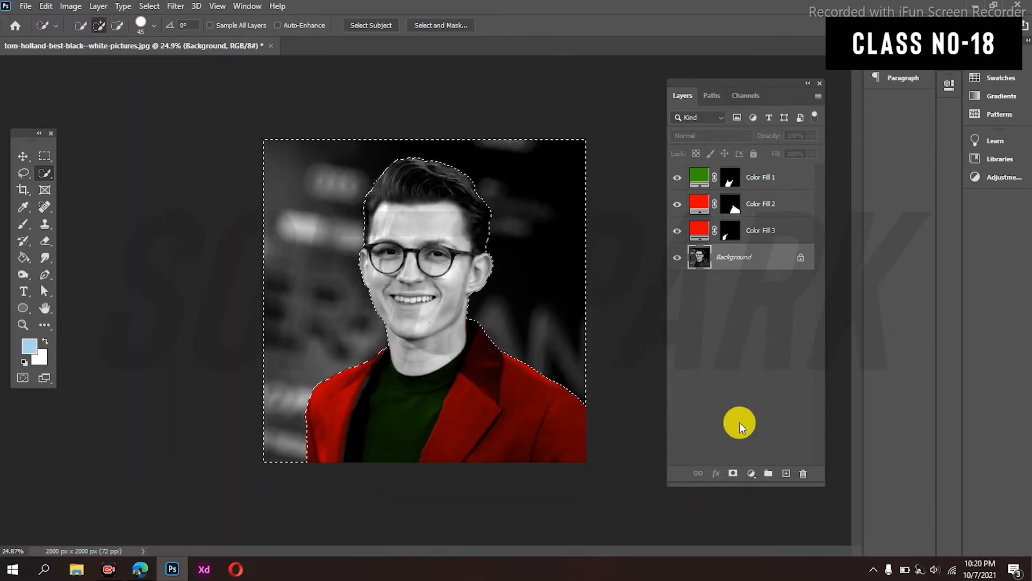
Add an orange Solid Color fill layer over the selected backdrop and set its blend mode to Overlay.
{"action": "left_click", "coordinate": [751, 473]}
{"action": "left_click", "coordinate": [773, 244]}
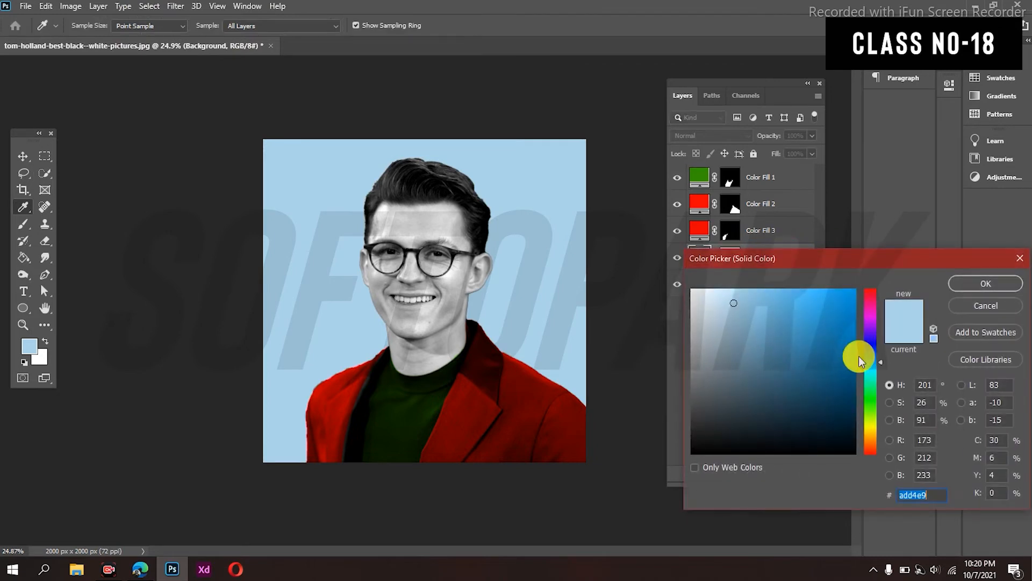
{"action": "left_click_drag", "start_coordinate": [874, 441], "coordinate": [876, 421]}
{"action": "left_click", "coordinate": [851, 300]}
{"action": "left_click_drag", "start_coordinate": [851, 301], "coordinate": [855, 290]}
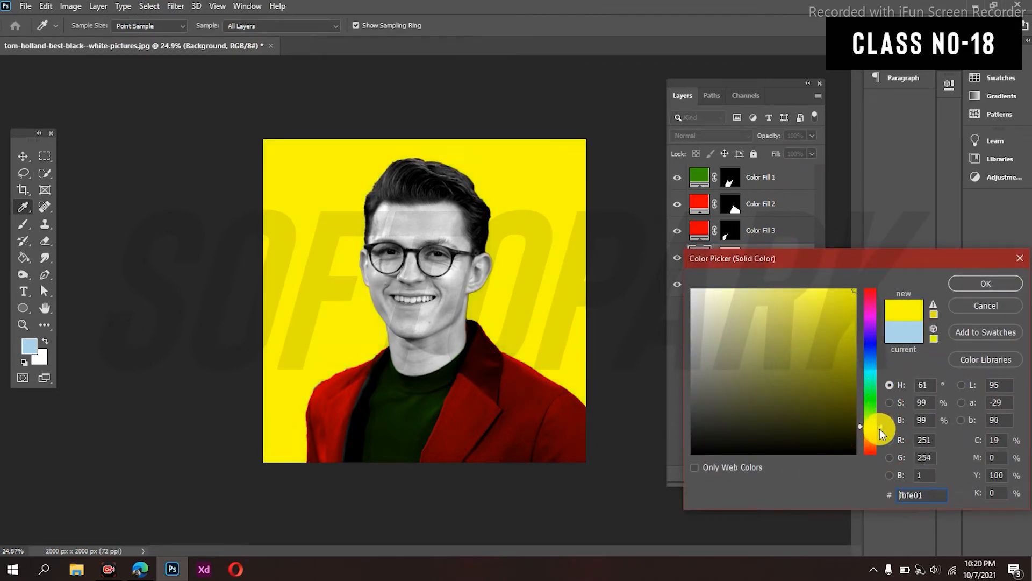
{"action": "left_click", "coordinate": [880, 434]}
{"action": "left_click", "coordinate": [956, 283]}
{"action": "left_click", "coordinate": [721, 136]}
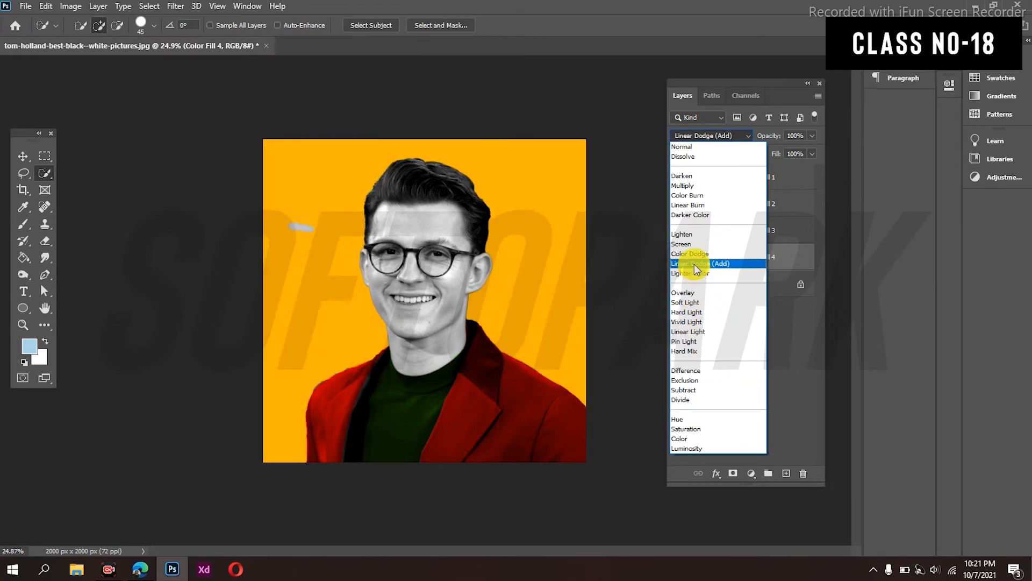
{"action": "left_click", "coordinate": [696, 293]}
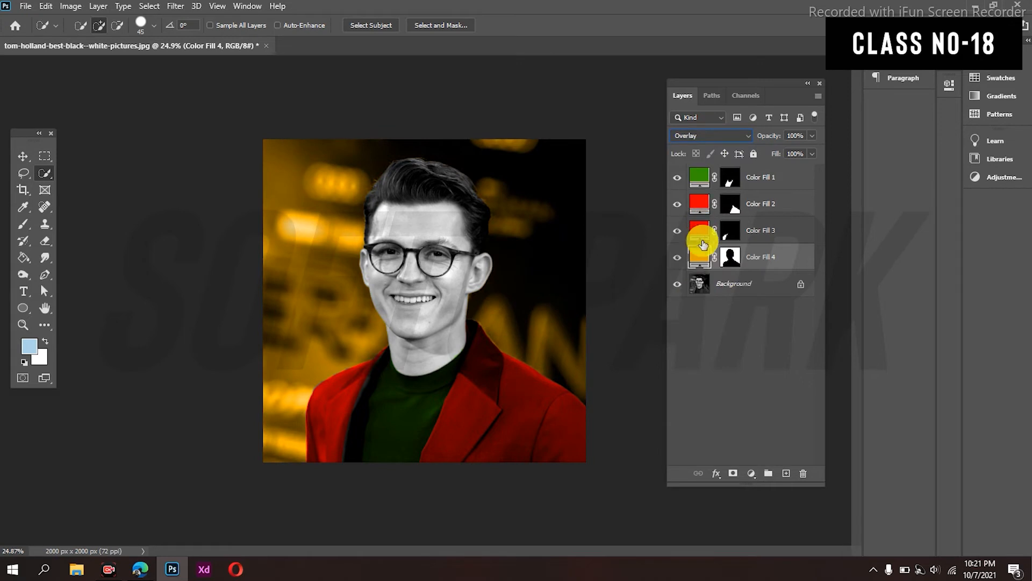
Edit the backdrop fill layer's color, trying blue and yellow tones and settling on orange.
{"action": "double_click", "coordinate": [707, 256]}
{"action": "left_click", "coordinate": [870, 342]}
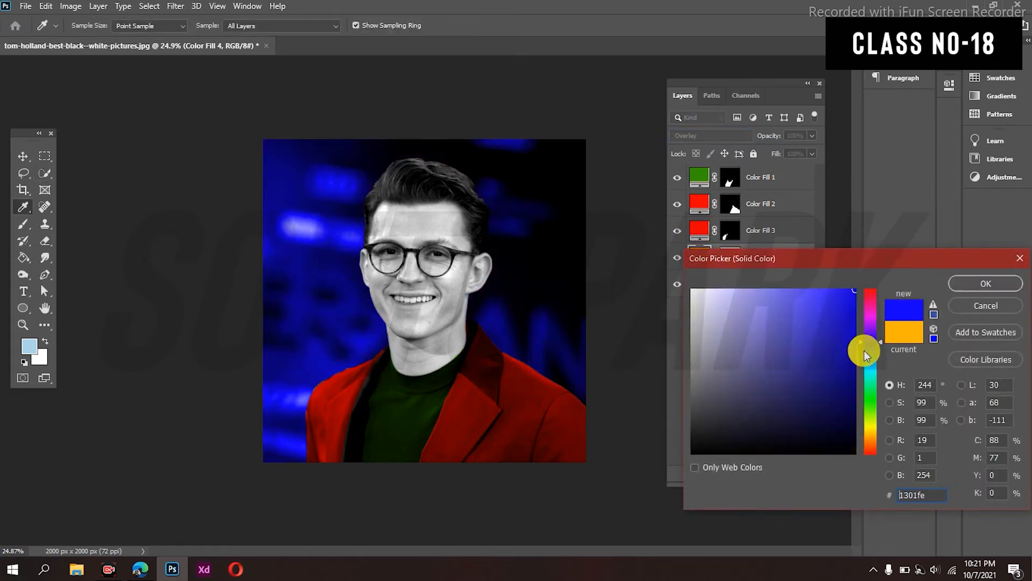
{"action": "left_click", "coordinate": [830, 294]}
{"action": "mouse_move", "coordinate": [870, 353]}
{"action": "left_mouse_down"}
{"action": "mouse_move", "coordinate": [886, 446]}
{"action": "mouse_move", "coordinate": [873, 435]}
{"action": "mouse_move", "coordinate": [863, 370]}
{"action": "mouse_move", "coordinate": [873, 438]}
{"action": "left_mouse_up"}
{"action": "mouse_move", "coordinate": [848, 373]}
{"action": "left_mouse_down"}
{"action": "mouse_move", "coordinate": [843, 288]}
{"action": "mouse_move", "coordinate": [813, 263]}
{"action": "mouse_move", "coordinate": [676, 269]}
{"action": "mouse_move", "coordinate": [663, 258]}
{"action": "mouse_move", "coordinate": [846, 275]}
{"action": "left_mouse_up"}
{"action": "left_click_drag", "start_coordinate": [879, 369], "coordinate": [881, 435]}
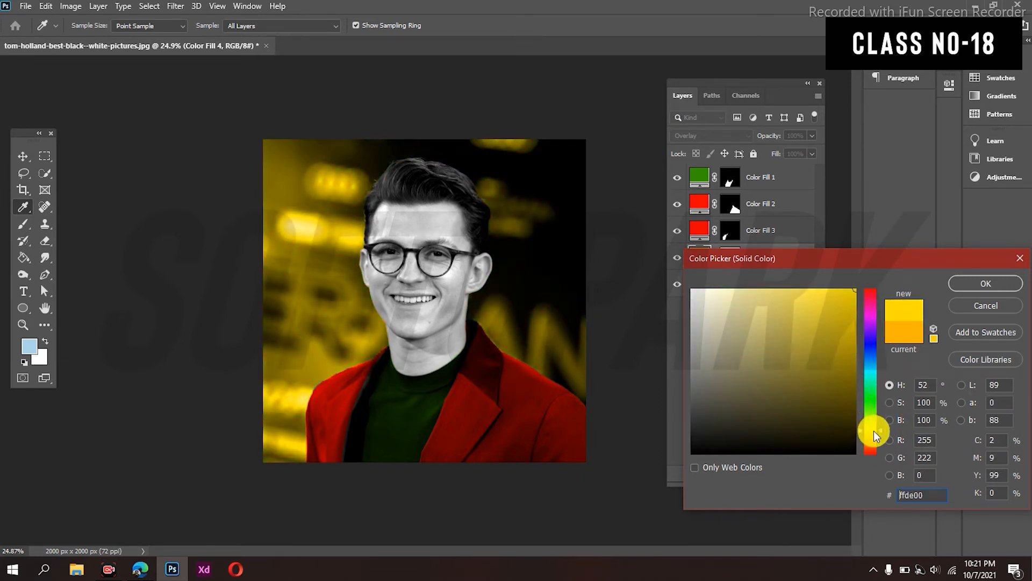
{"action": "left_click_drag", "start_coordinate": [873, 431], "coordinate": [878, 434]}
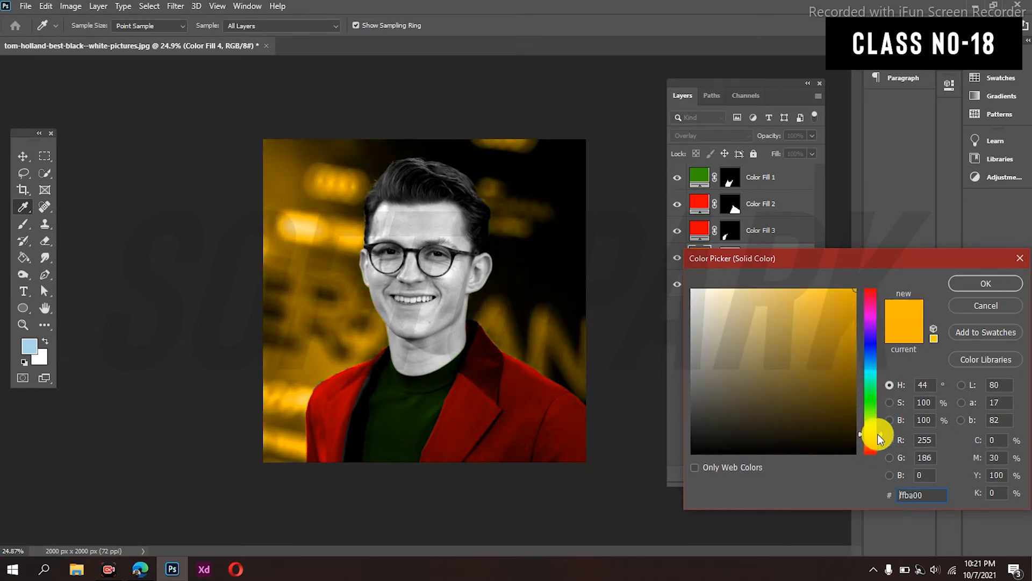
{"action": "left_click", "coordinate": [963, 291]}
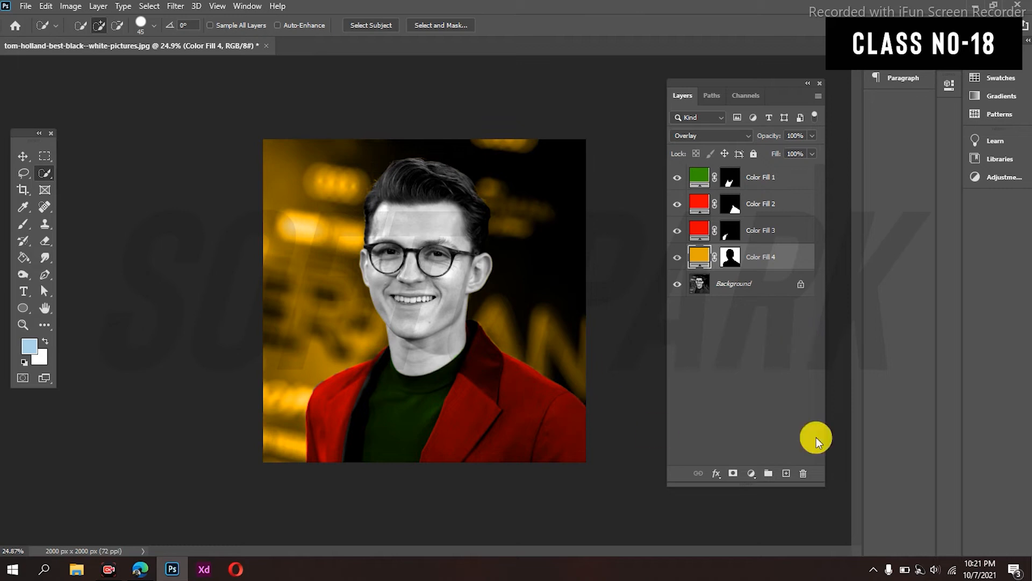
Select the man's face, ears and neck on the Background layer with the Quick Selection tool.
{"action": "left_click", "coordinate": [757, 289]}
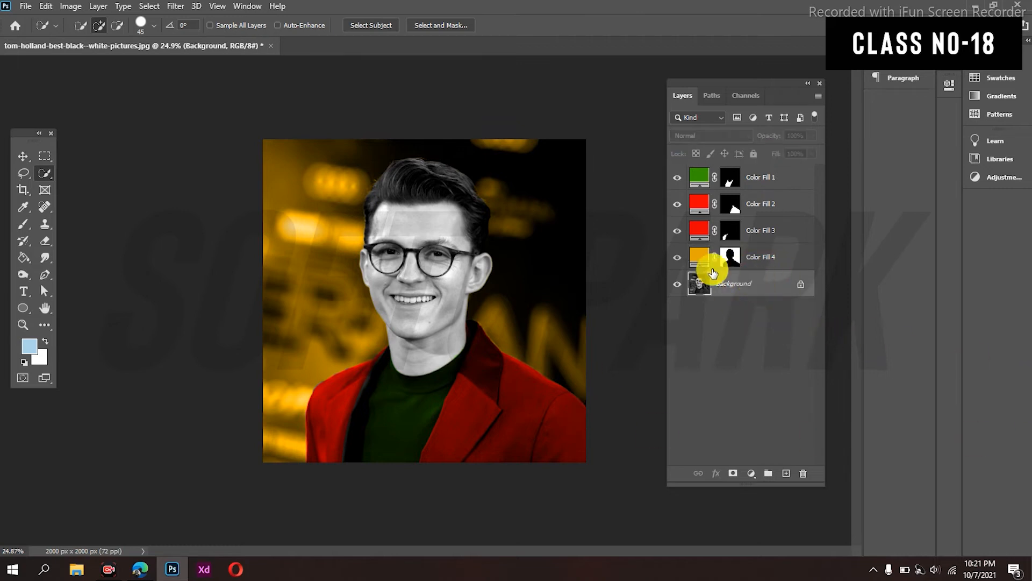
{"action": "mouse_move", "coordinate": [157, 576]}
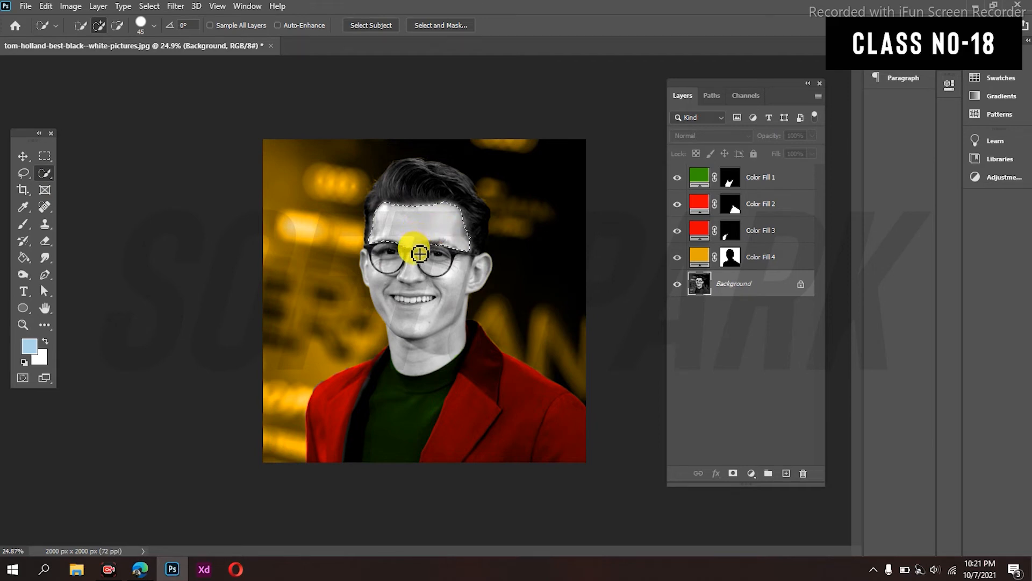
{"action": "mouse_move", "coordinate": [419, 253]}
{"action": "left_mouse_down"}
{"action": "mouse_move", "coordinate": [421, 303]}
{"action": "mouse_move", "coordinate": [428, 292]}
{"action": "mouse_move", "coordinate": [447, 336]}
{"action": "mouse_move", "coordinate": [427, 335]}
{"action": "mouse_move", "coordinate": [429, 251]}
{"action": "mouse_move", "coordinate": [455, 257]}
{"action": "mouse_move", "coordinate": [398, 281]}
{"action": "mouse_move", "coordinate": [381, 256]}
{"action": "mouse_move", "coordinate": [409, 298]}
{"action": "mouse_move", "coordinate": [448, 293]}
{"action": "mouse_move", "coordinate": [429, 236]}
{"action": "mouse_move", "coordinate": [456, 237]}
{"action": "mouse_move", "coordinate": [434, 284]}
{"action": "mouse_move", "coordinate": [404, 276]}
{"action": "mouse_move", "coordinate": [428, 300]}
{"action": "mouse_move", "coordinate": [415, 323]}
{"action": "left_mouse_up"}
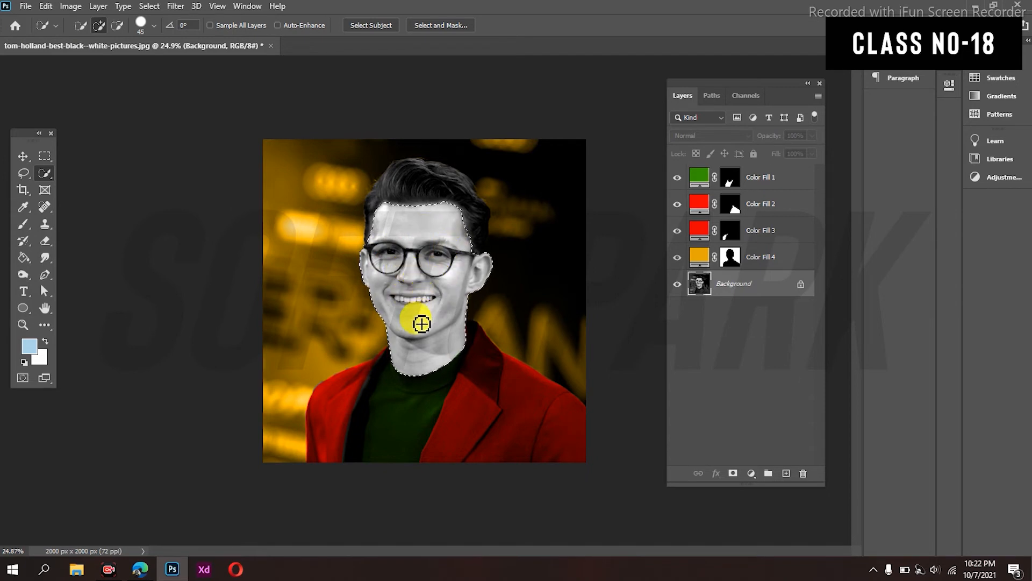
Subtract the teeth from the face selection and restore the skin and lips around the mouth.
{"action": "scroll", "coordinate": [412, 309], "scroll_direction": "up", "scroll_amount": 5}
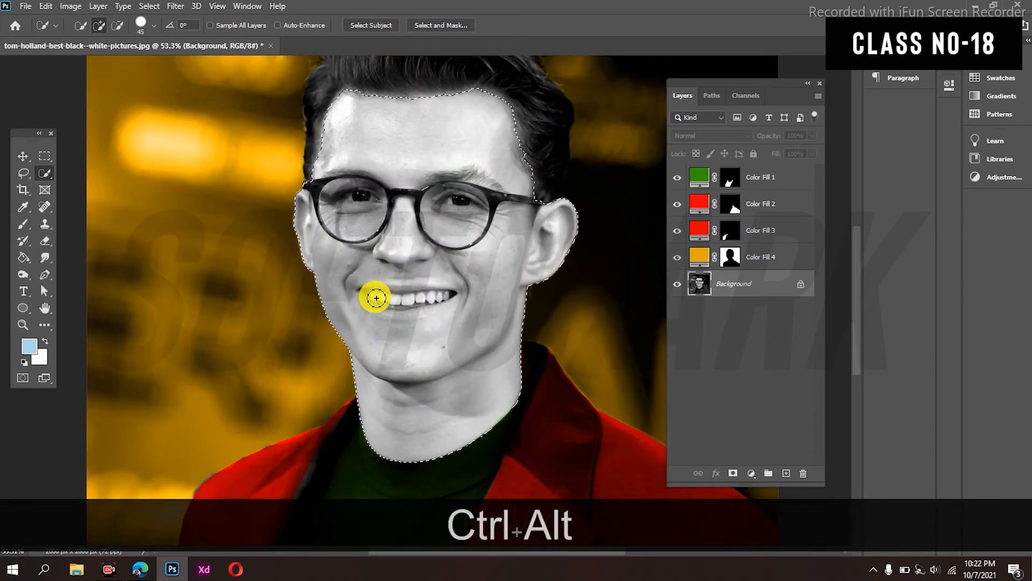
{"action": "key", "text": "alt"}
{"action": "mouse_move", "coordinate": [380, 297]}
{"action": "left_mouse_down"}
{"action": "mouse_move", "coordinate": [442, 296]}
{"action": "mouse_move", "coordinate": [427, 295]}
{"action": "left_mouse_up"}
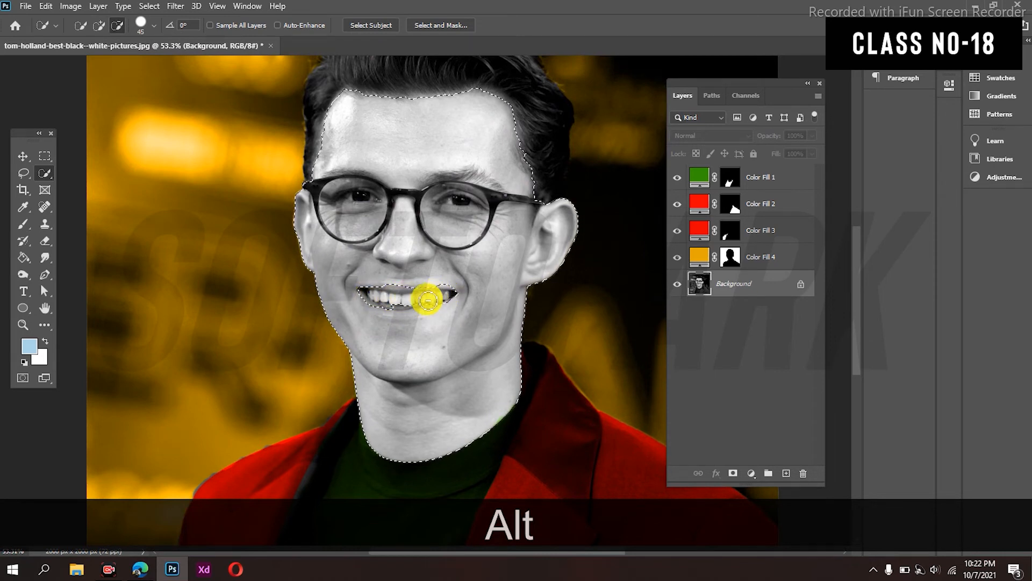
{"action": "left_click", "coordinate": [392, 300], "text": "alt"}
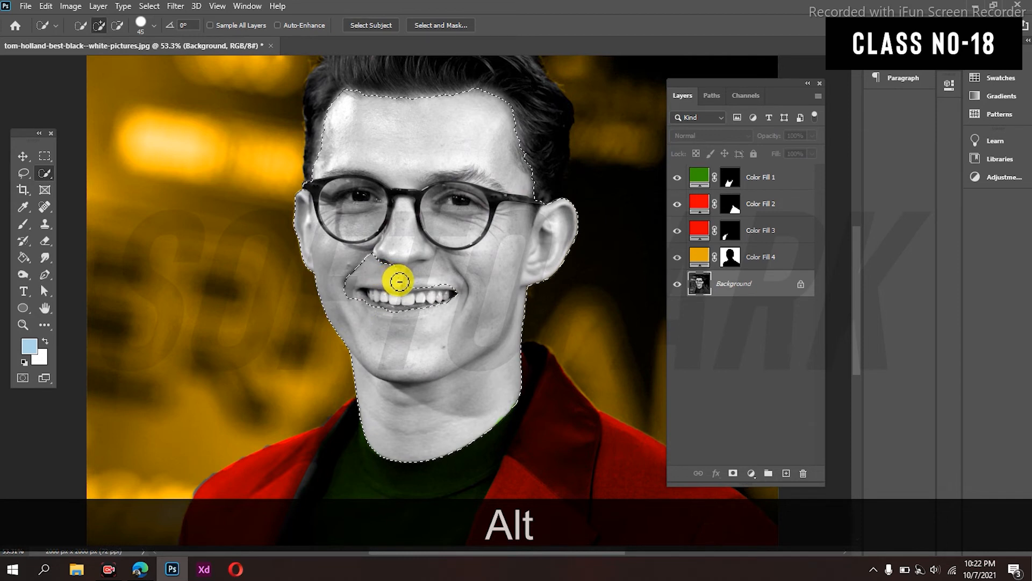
{"action": "key", "text": "ctrl+alt+z"}
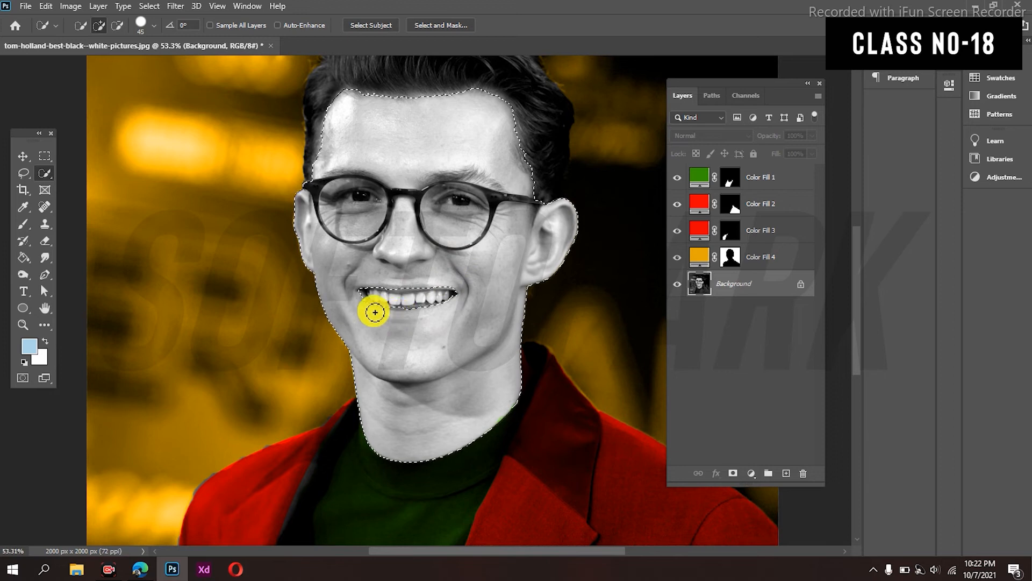
{"action": "left_click_drag", "start_coordinate": [352, 297], "coordinate": [375, 309]}
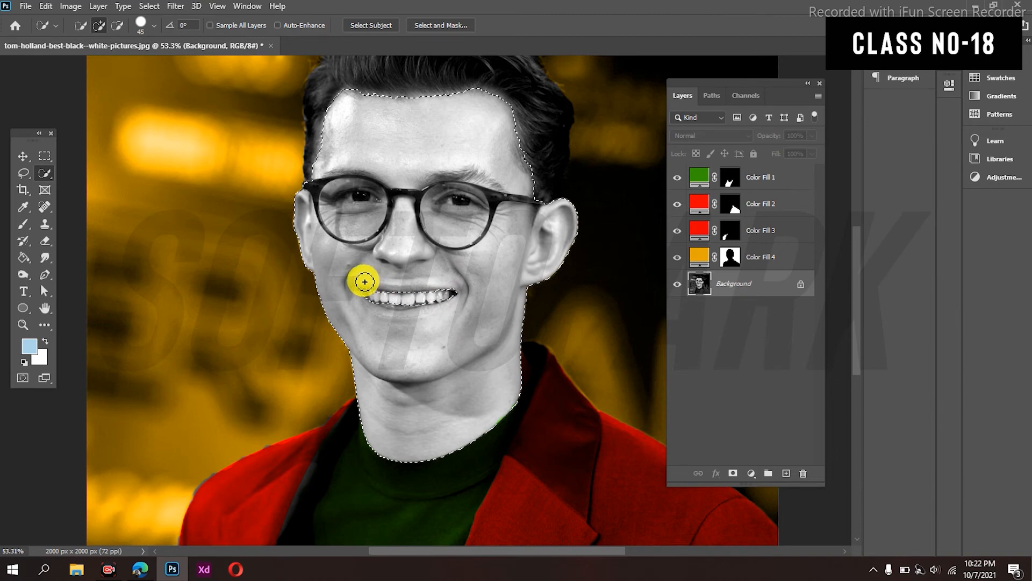
Add a bright blue #0caaff Solid Color fill layer over the selected skin and set its blend mode to Soft Light.
{"action": "scroll", "coordinate": [433, 339], "scroll_direction": "down", "scroll_amount": 2}
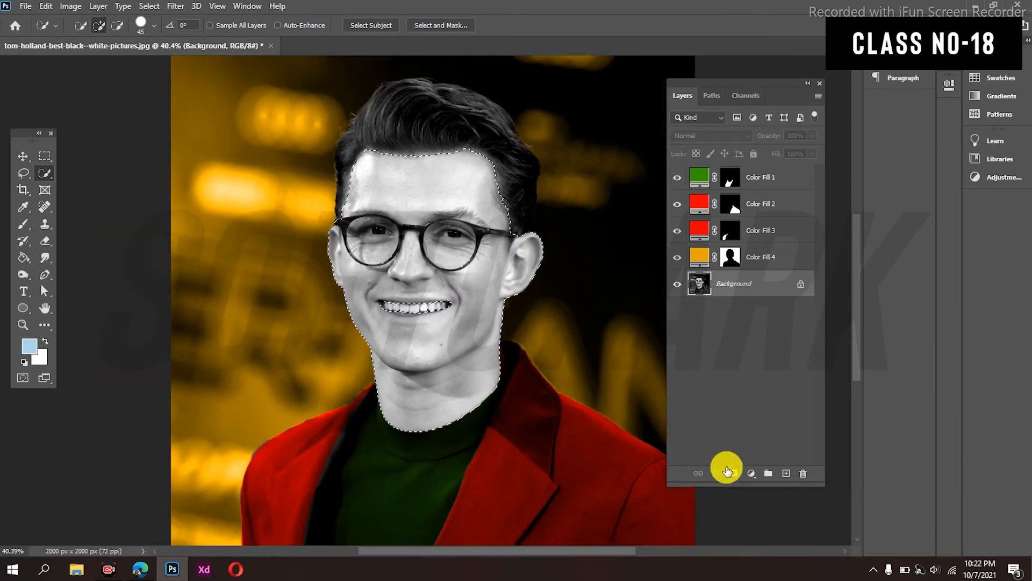
{"action": "left_click", "coordinate": [751, 473]}
{"action": "left_click", "coordinate": [786, 243]}
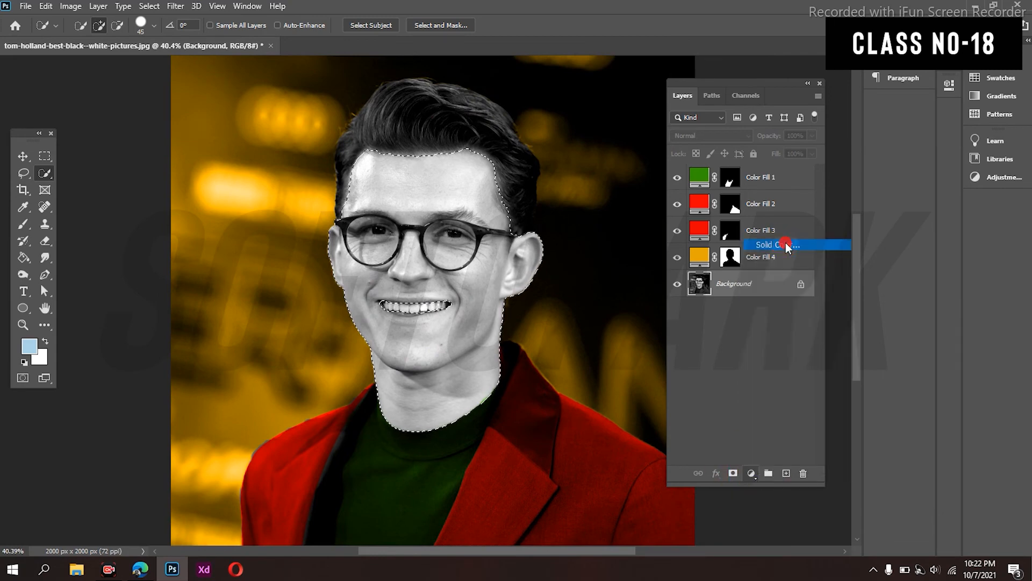
{"action": "left_click", "coordinate": [848, 289]}
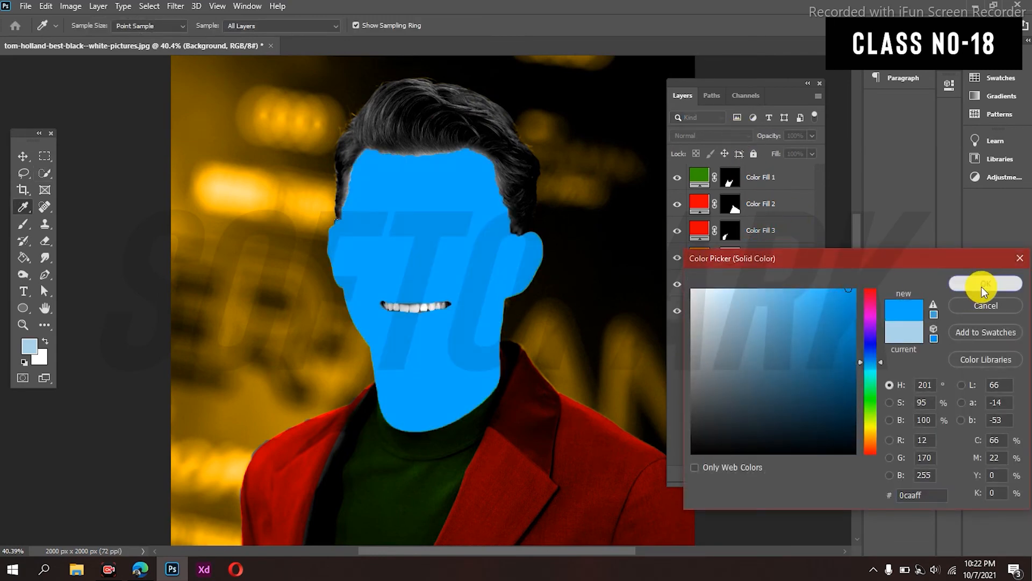
{"action": "left_click", "coordinate": [984, 284]}
{"action": "left_click", "coordinate": [727, 136]}
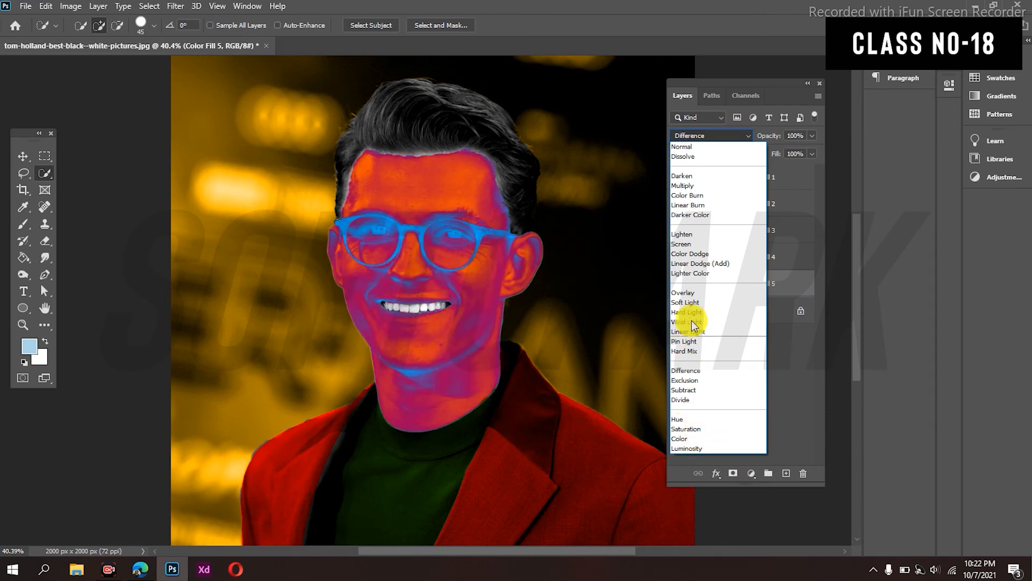
{"action": "left_click", "coordinate": [692, 302]}
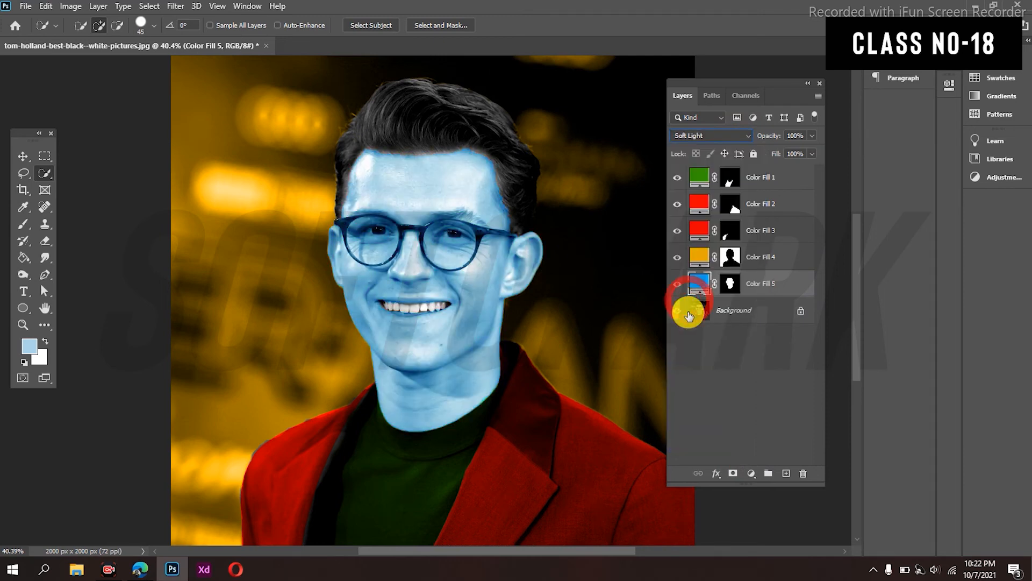
Edit the skin fill layer's color, trying light cyan and yellow tones and settling on the skin tone #ffdbac.
{"action": "double_click", "coordinate": [698, 284]}
{"action": "left_click", "coordinate": [871, 369]}
{"action": "left_click", "coordinate": [753, 288]}
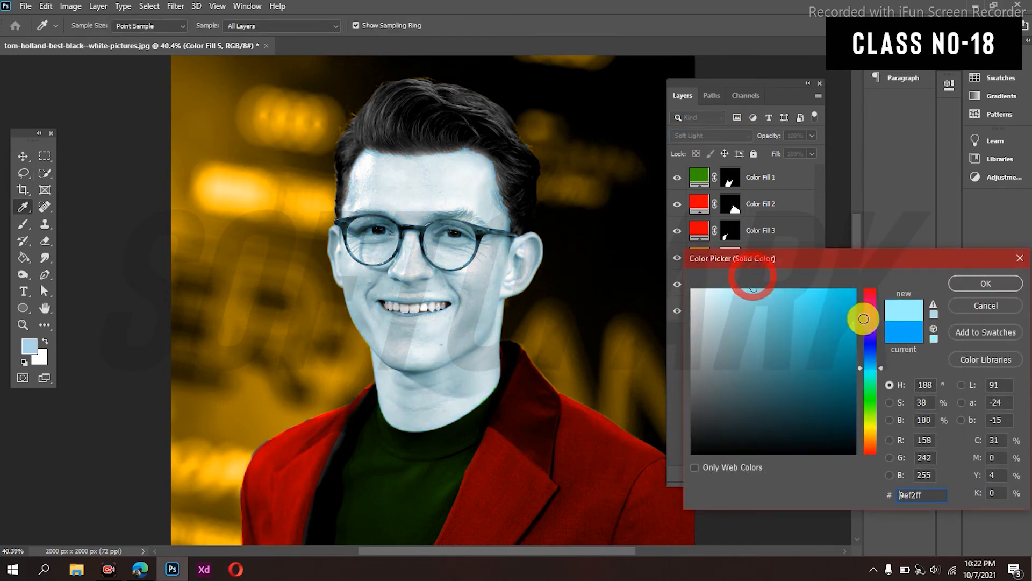
{"action": "left_click", "coordinate": [875, 324]}
{"action": "left_click", "coordinate": [876, 423]}
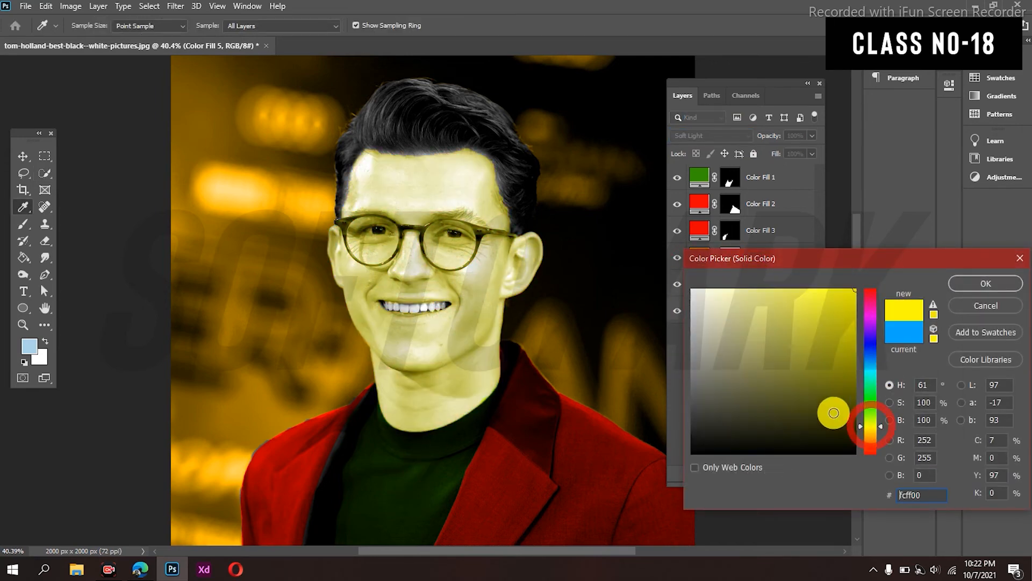
{"action": "left_click_drag", "start_coordinate": [832, 410], "coordinate": [846, 312]}
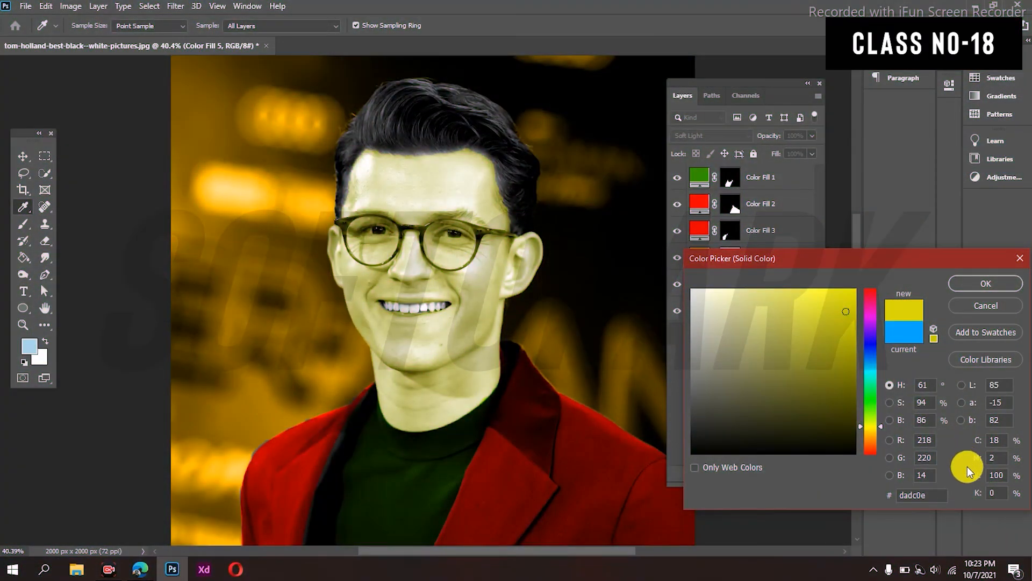
{"action": "left_click", "coordinate": [932, 495]}
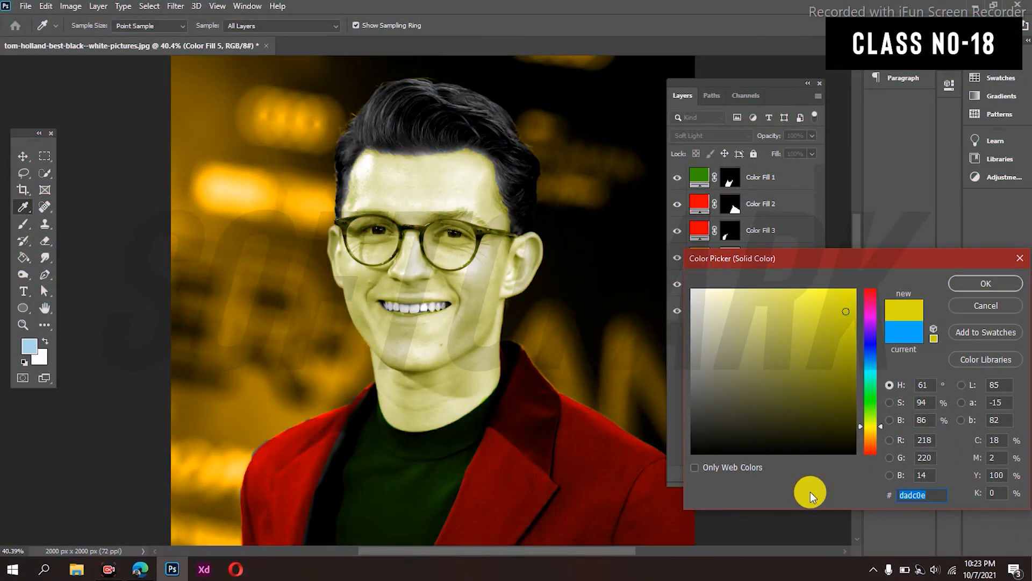
{"action": "type", "text": "ffdbac"}
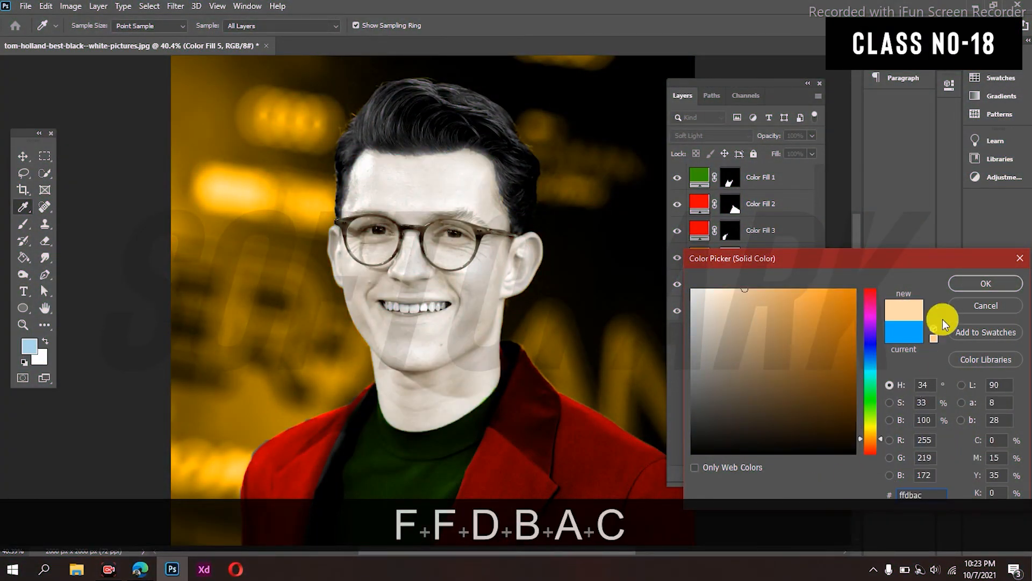
{"action": "left_click", "coordinate": [969, 283]}
{"action": "key", "text": "w"}
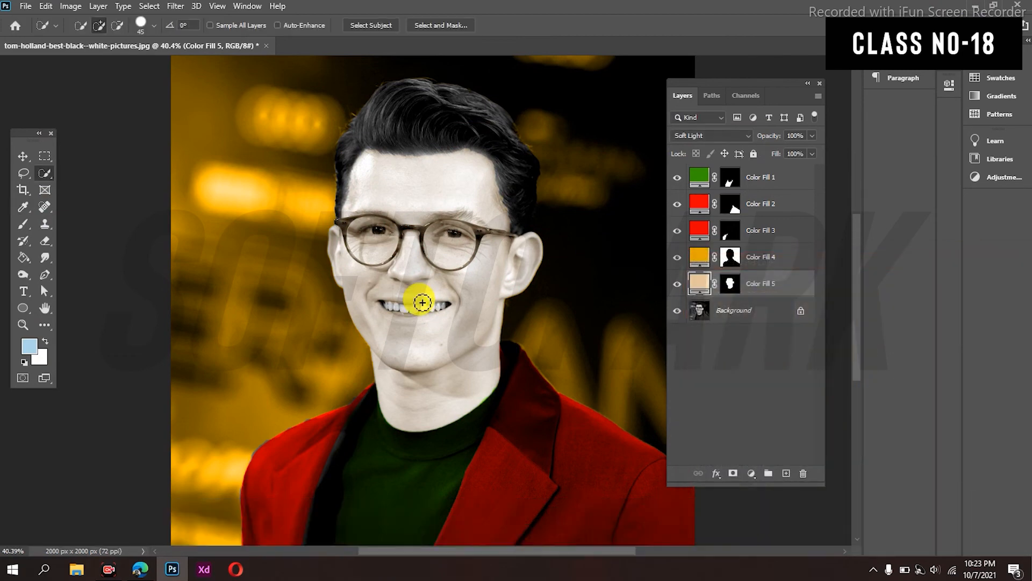
Edit the skin Solid Color fill layer, darkening it and shifting its hue toward orange to the warm tan #cf875f.
{"action": "scroll", "coordinate": [422, 302], "scroll_direction": "down", "scroll_amount": 2}
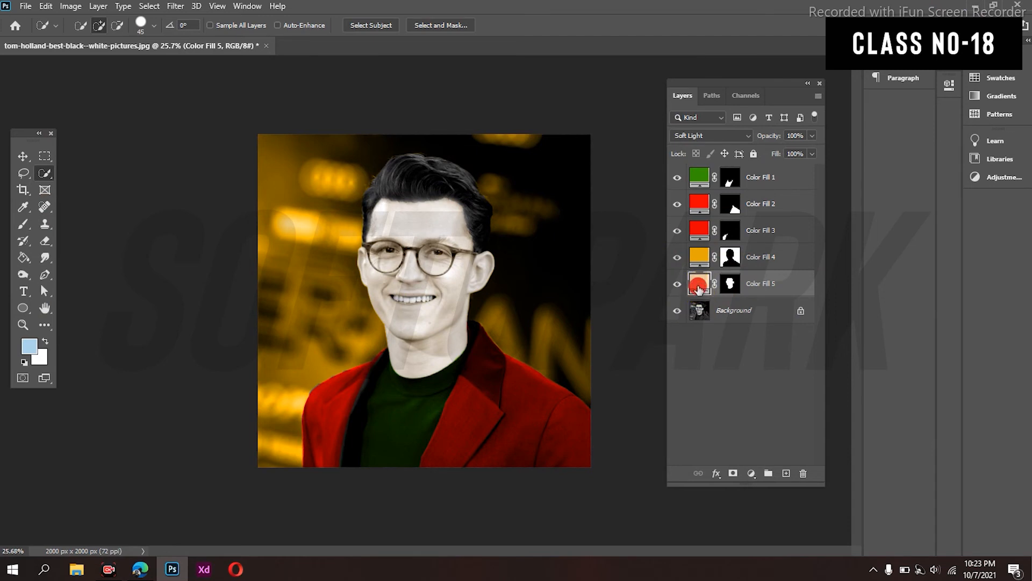
{"action": "double_click", "coordinate": [699, 296]}
{"action": "left_click", "coordinate": [768, 291]}
{"action": "mouse_move", "coordinate": [768, 290]}
{"action": "left_mouse_down"}
{"action": "mouse_move", "coordinate": [817, 332]}
{"action": "mouse_move", "coordinate": [780, 320]}
{"action": "left_mouse_up"}
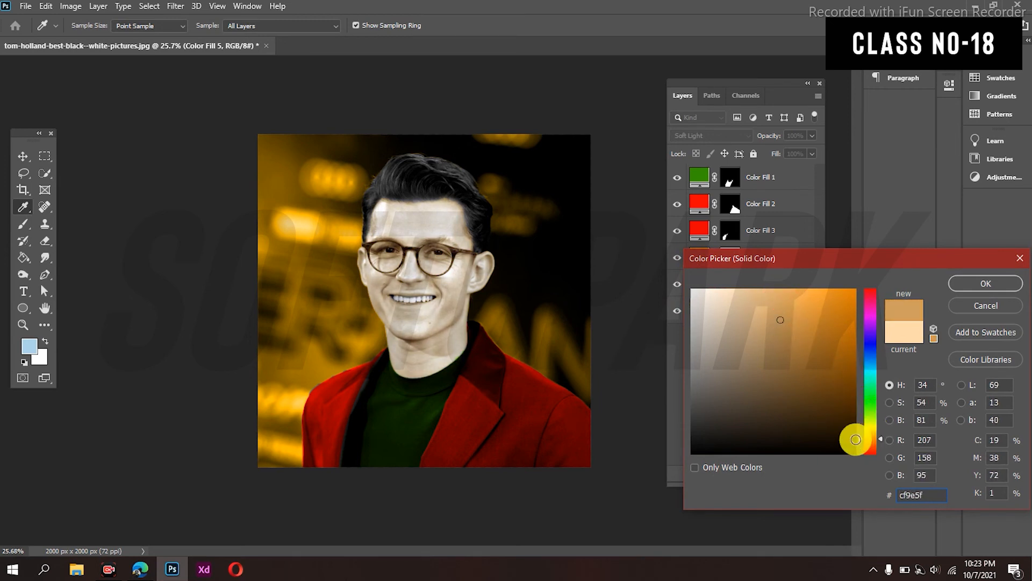
{"action": "left_click_drag", "start_coordinate": [862, 439], "coordinate": [870, 441]}
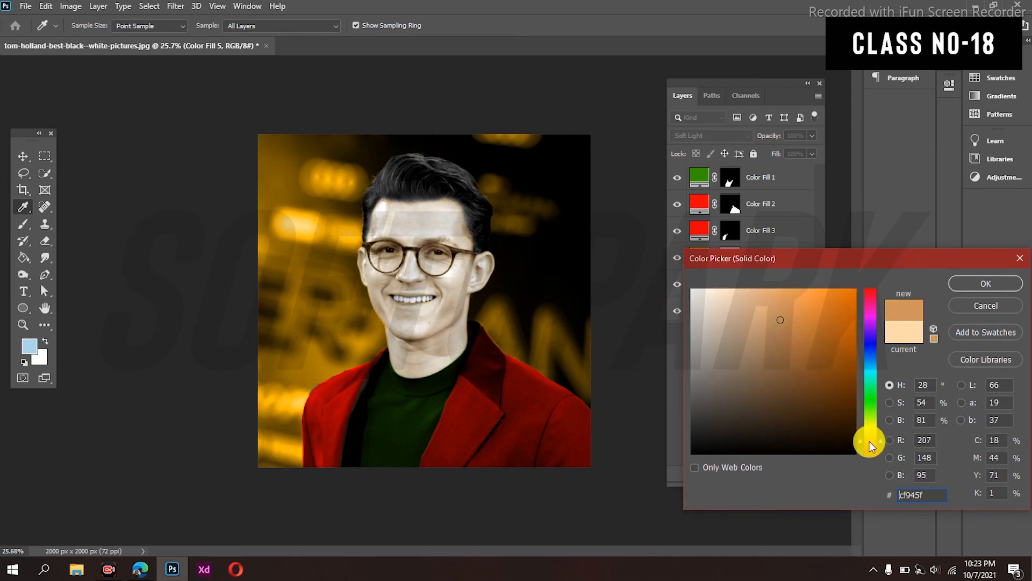
{"action": "left_click_drag", "start_coordinate": [865, 314], "coordinate": [864, 274]}
{"action": "left_click_drag", "start_coordinate": [874, 425], "coordinate": [879, 444]}
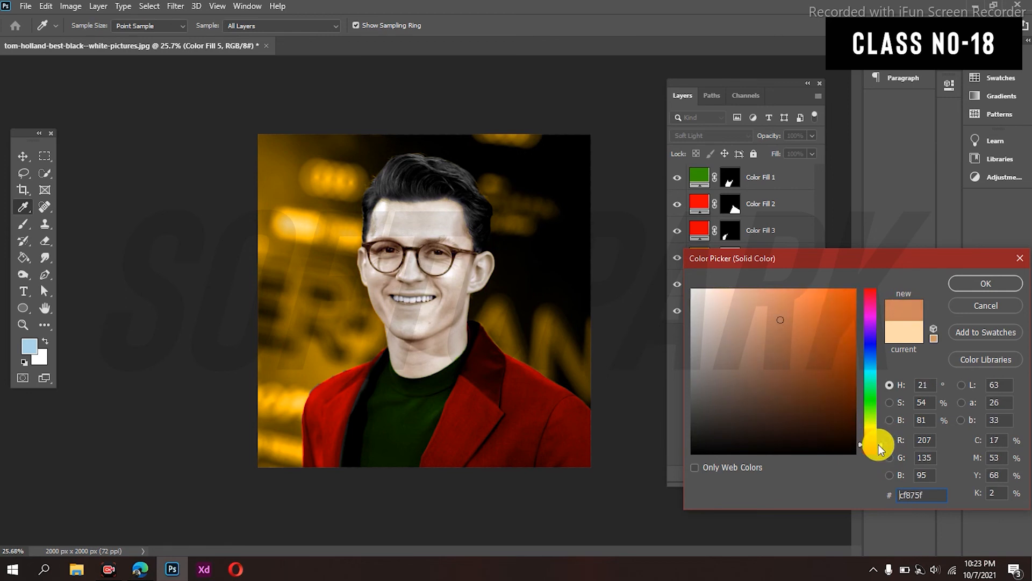
{"action": "left_click", "coordinate": [984, 284]}
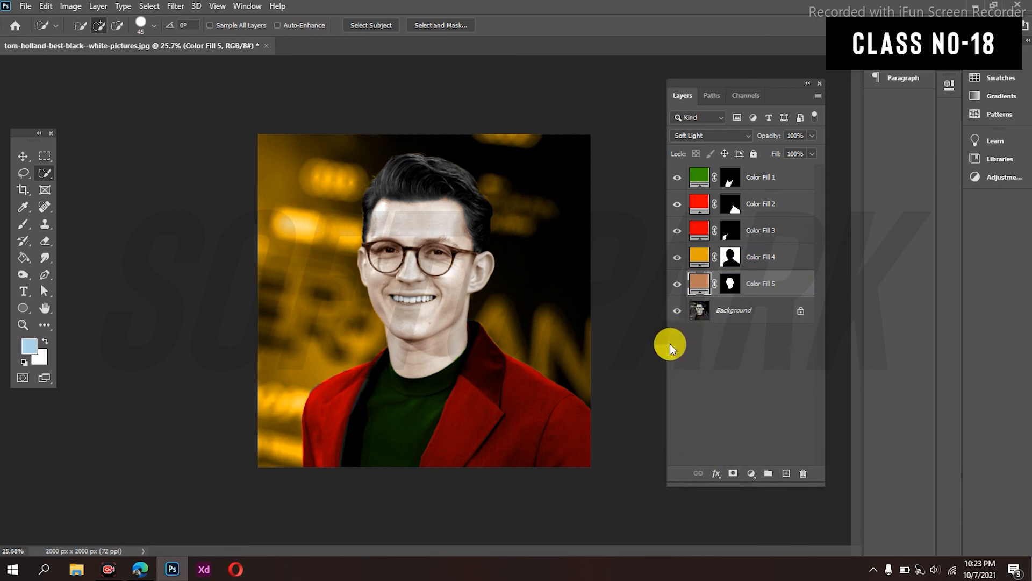
{"action": "scroll", "coordinate": [433, 193], "scroll_direction": "up", "scroll_amount": 5}
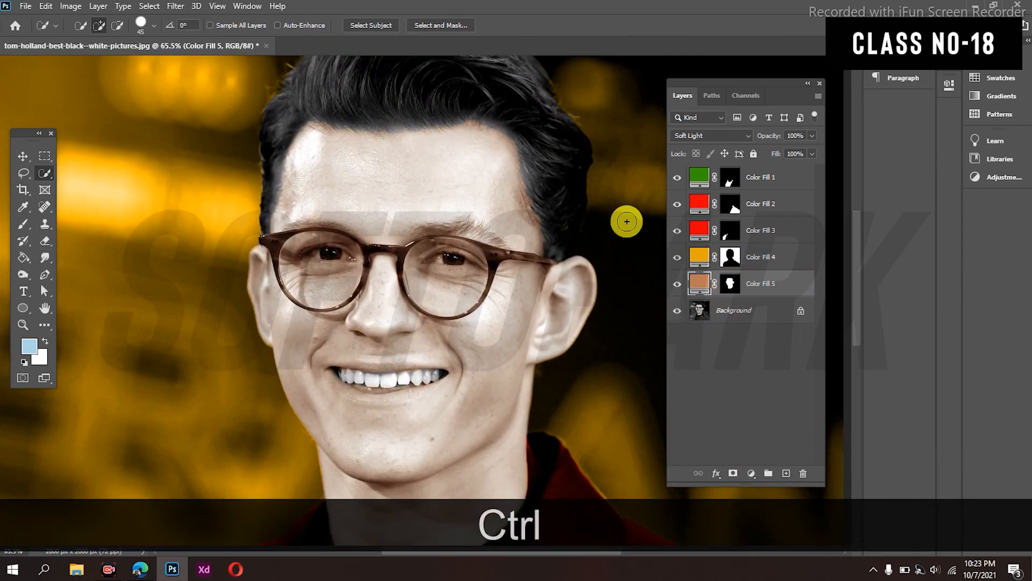
{"action": "left_click", "coordinate": [726, 288], "text": "ctrl"}
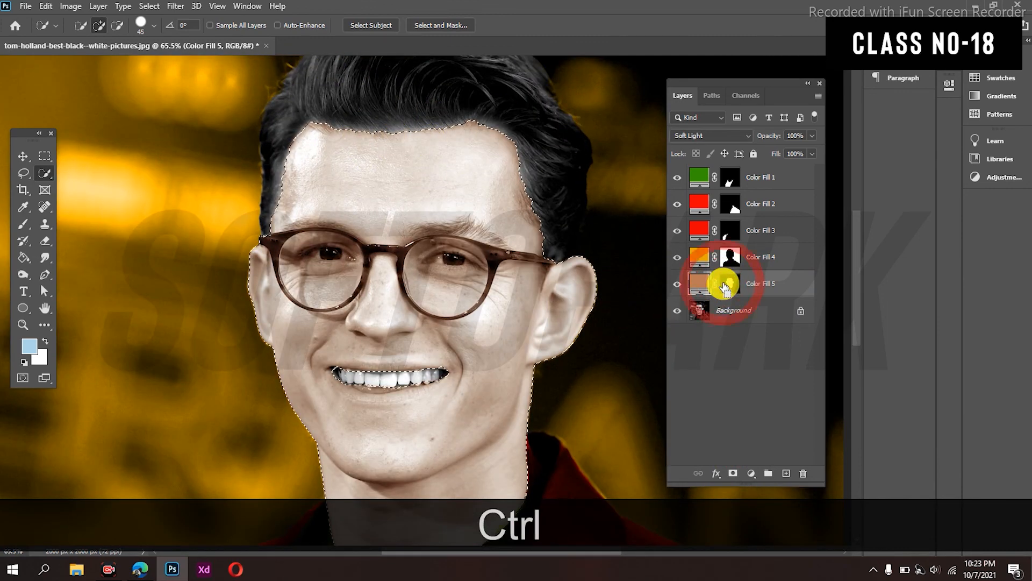
{"action": "left_click", "coordinate": [406, 128]}
{"action": "key", "text": "ctrl+z"}
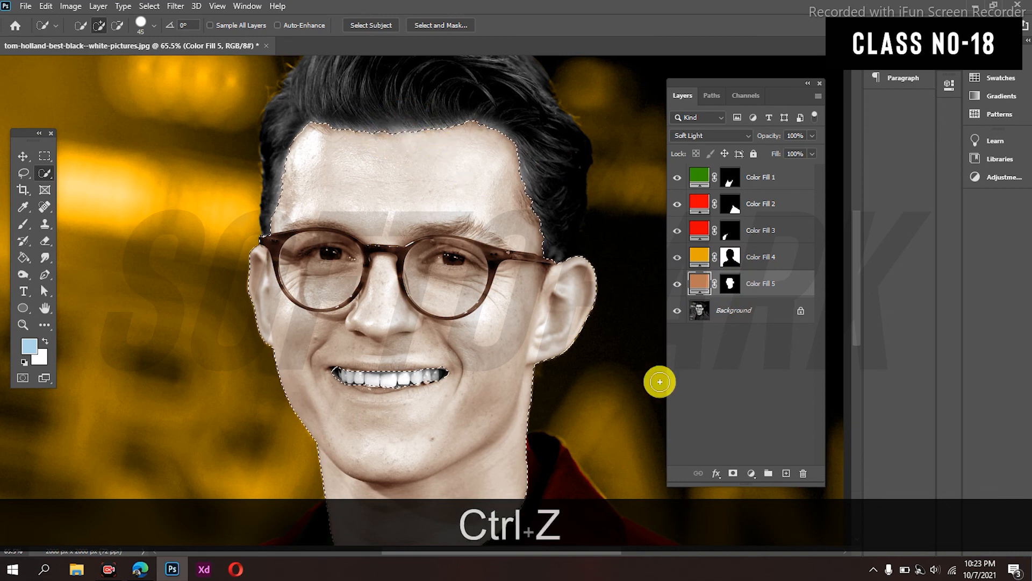
{"action": "key", "text": "ctrl+d"}
{"action": "scroll", "coordinate": [444, 360], "scroll_direction": "down", "scroll_amount": 5}
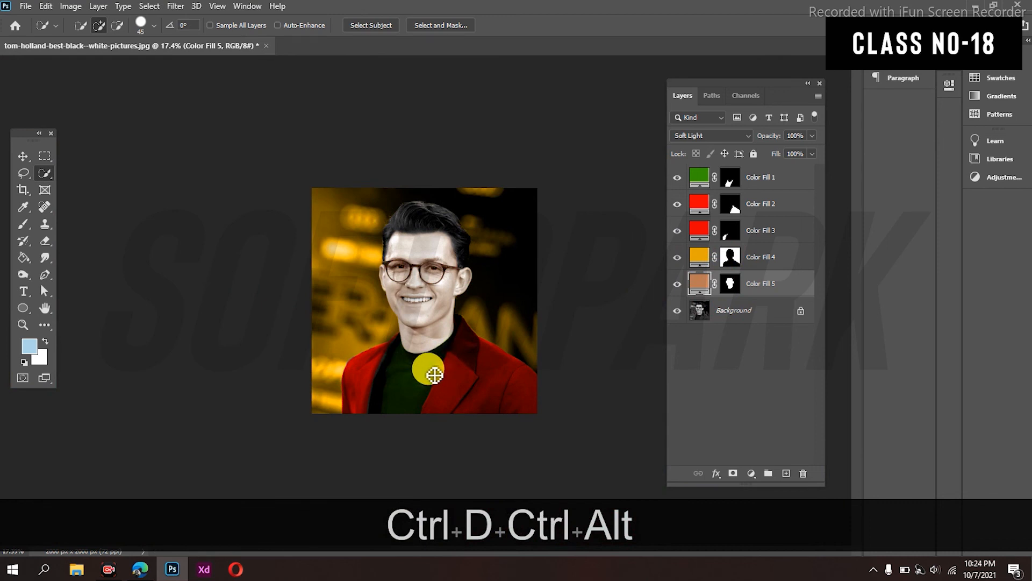
Extend the canvas to the left of the portrait with the Crop tool, making it 4000 px wide.
{"action": "left_click", "coordinate": [23, 189]}
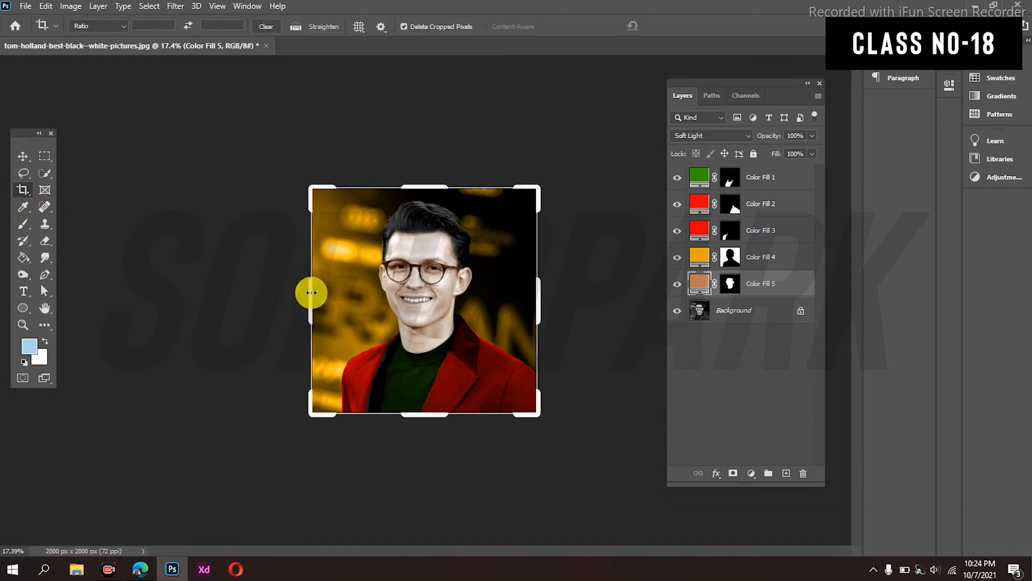
{"action": "left_click_drag", "start_coordinate": [311, 290], "coordinate": [198, 311]}
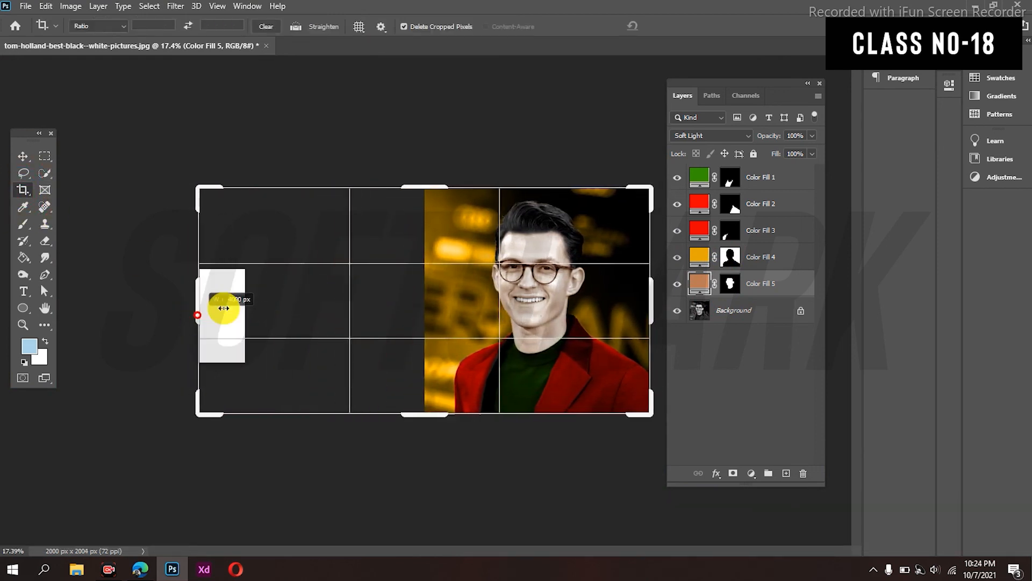
{"action": "left_click", "coordinate": [677, 29]}
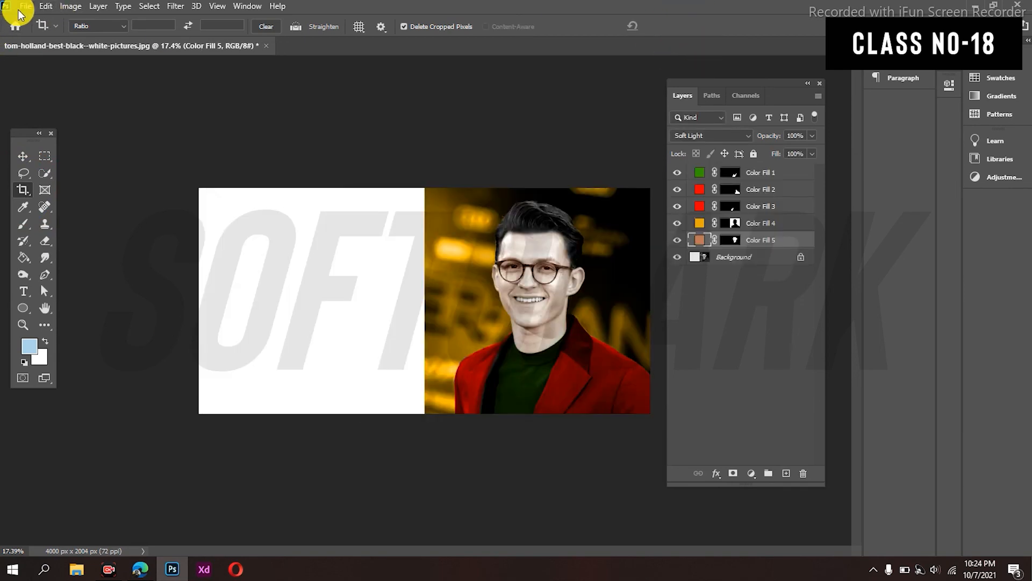
Place the original black and white portrait as an embedded image in the blank left half of the canvas and deselect all layers.
{"action": "left_click", "coordinate": [20, 7]}
{"action": "left_click", "coordinate": [68, 261]}
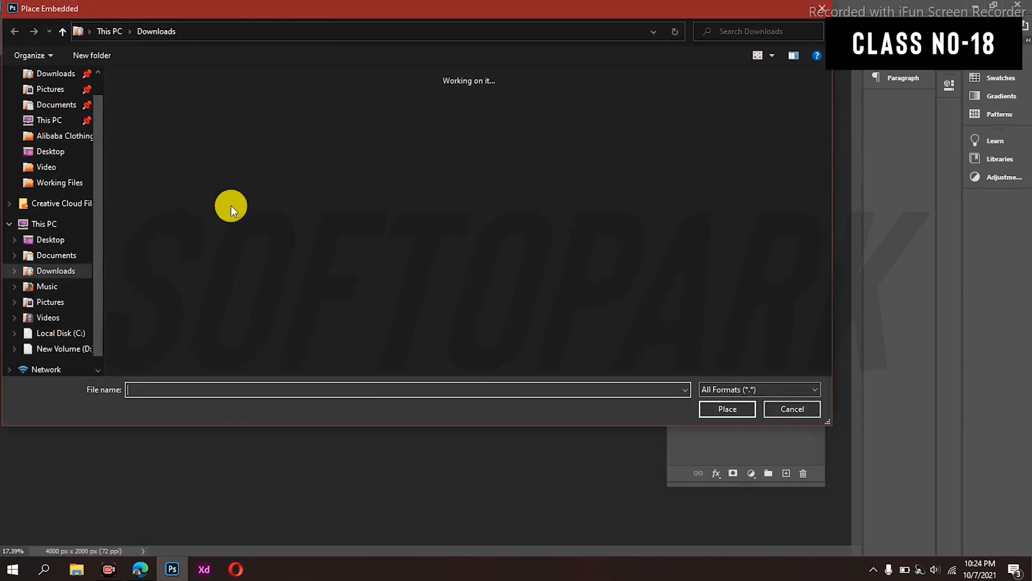
{"action": "double_click", "coordinate": [147, 117]}
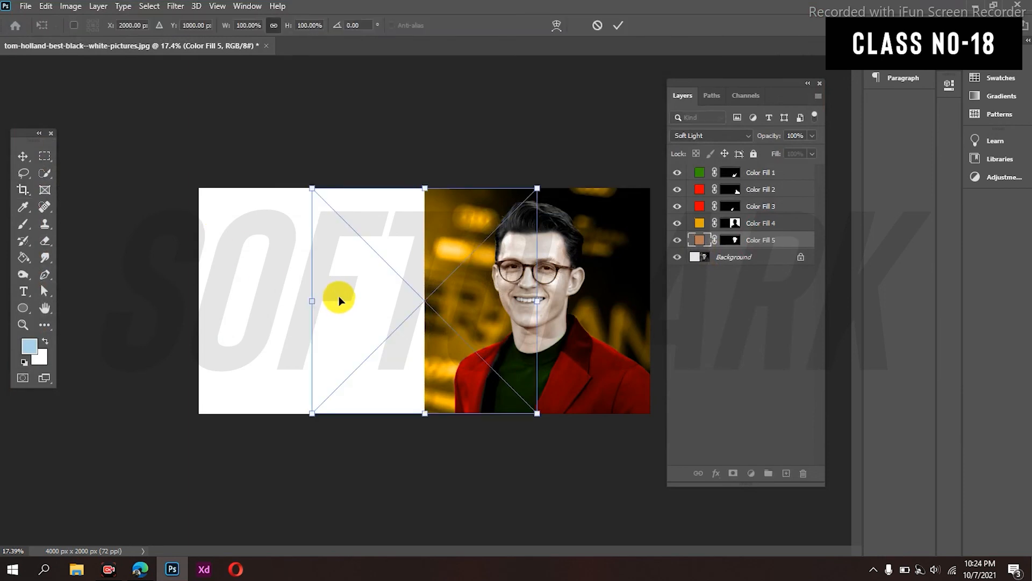
{"action": "left_click_drag", "start_coordinate": [362, 295], "coordinate": [247, 292]}
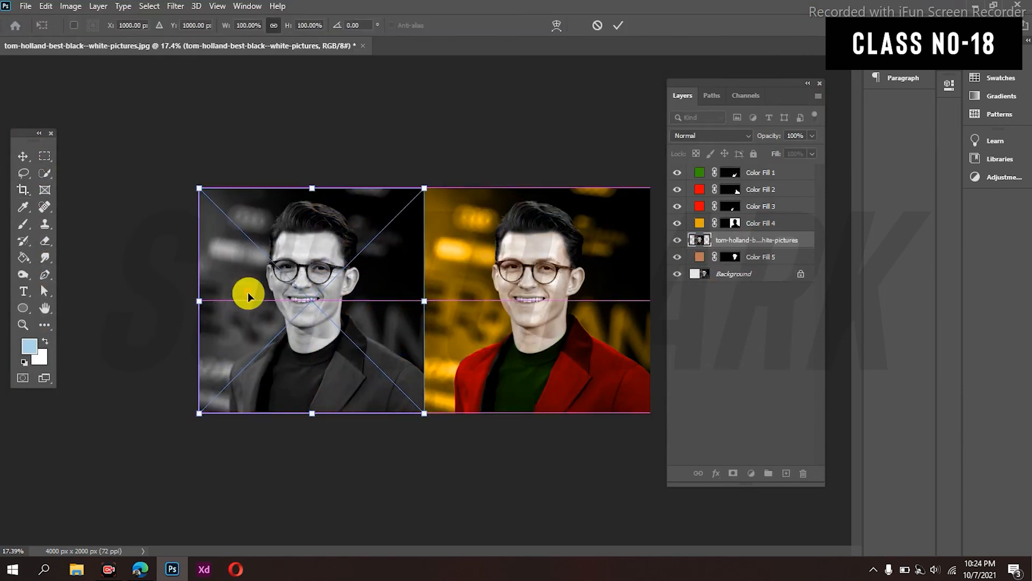
{"action": "left_click", "coordinate": [617, 25]}
{"action": "key", "text": "c"}
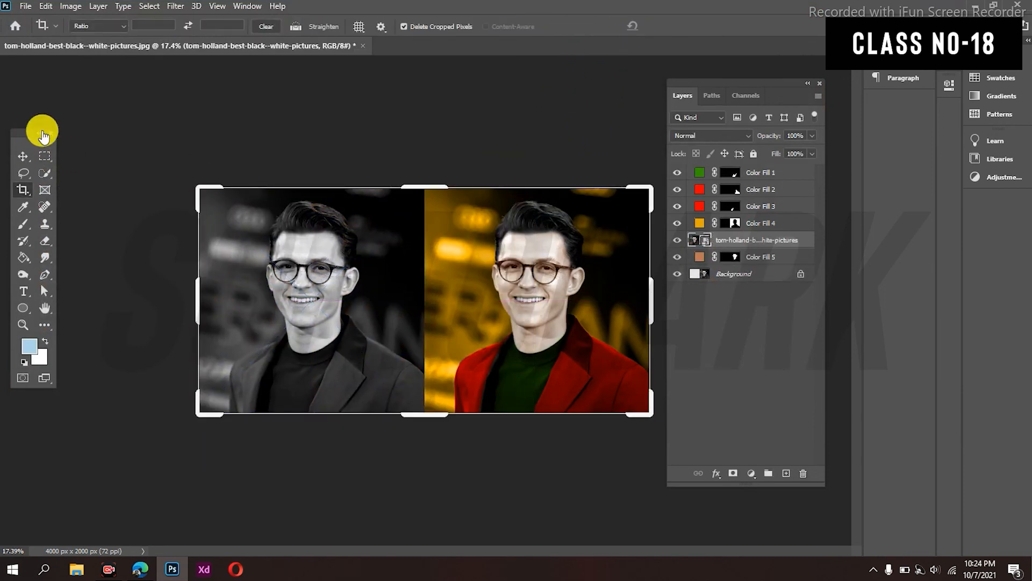
{"action": "left_click", "coordinate": [23, 156]}
{"action": "left_click", "coordinate": [185, 148]}
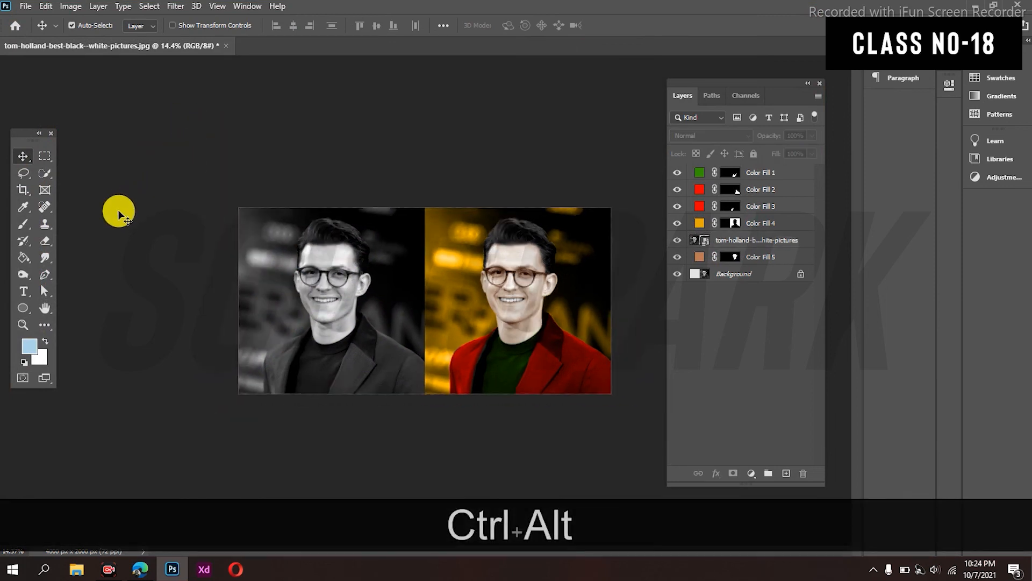